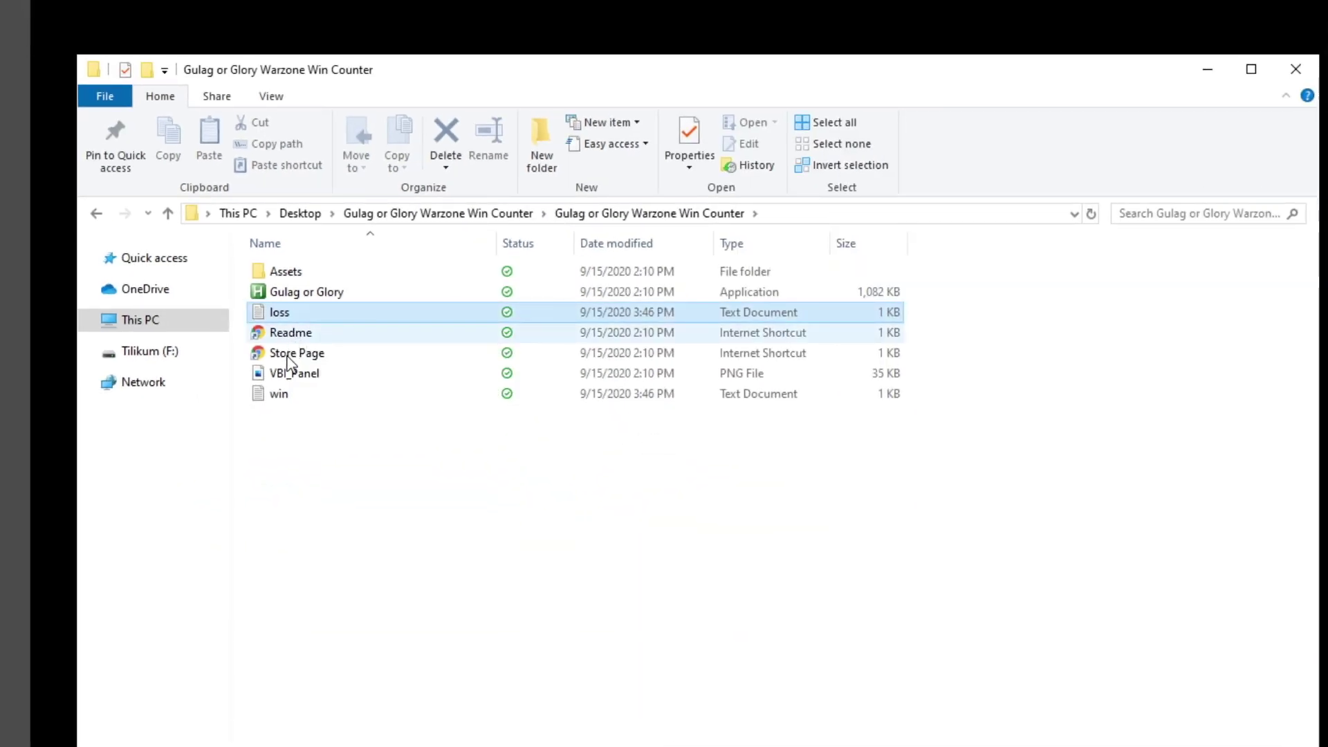
- Open the win text file from the Gulag or Glory folder in Notepad and check it reads 0
{"action": "left_click", "coordinate": [284, 394]}
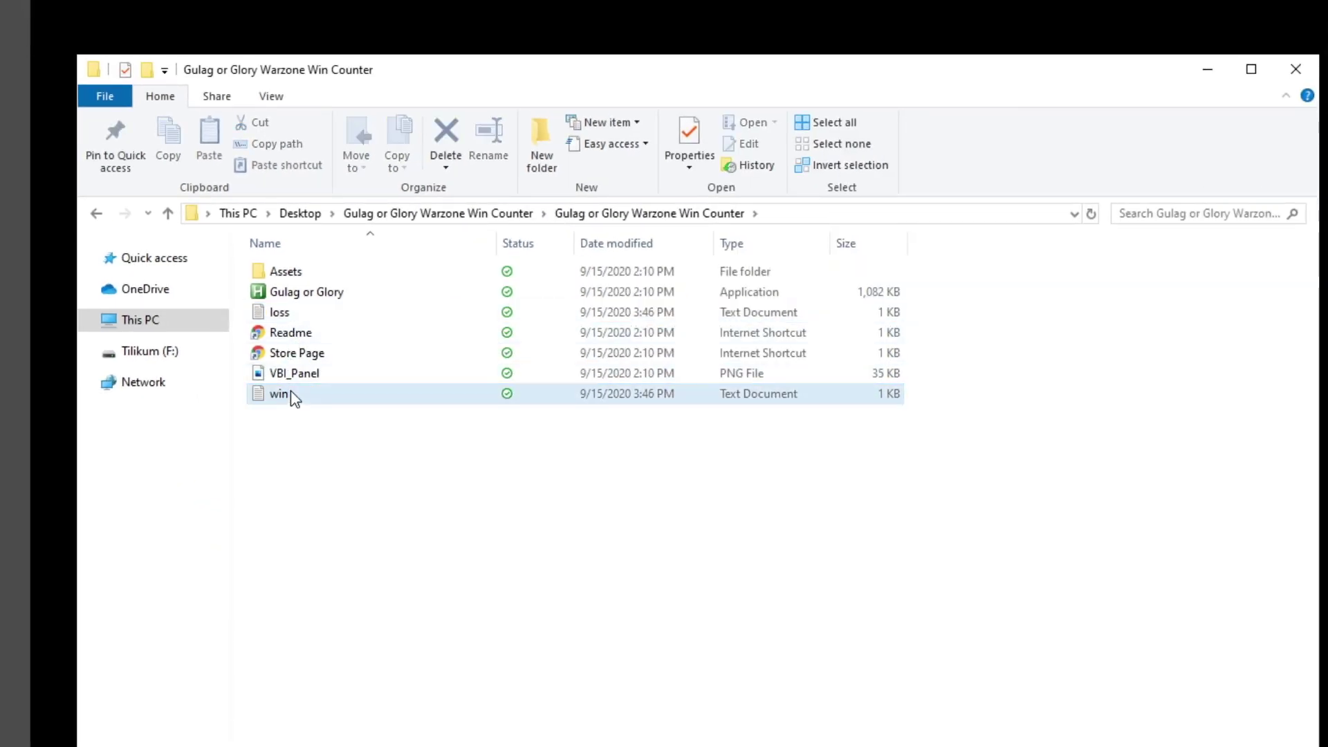
{"action": "double_click", "coordinate": [287, 394]}
{"action": "left_click", "coordinate": [200, 276]}
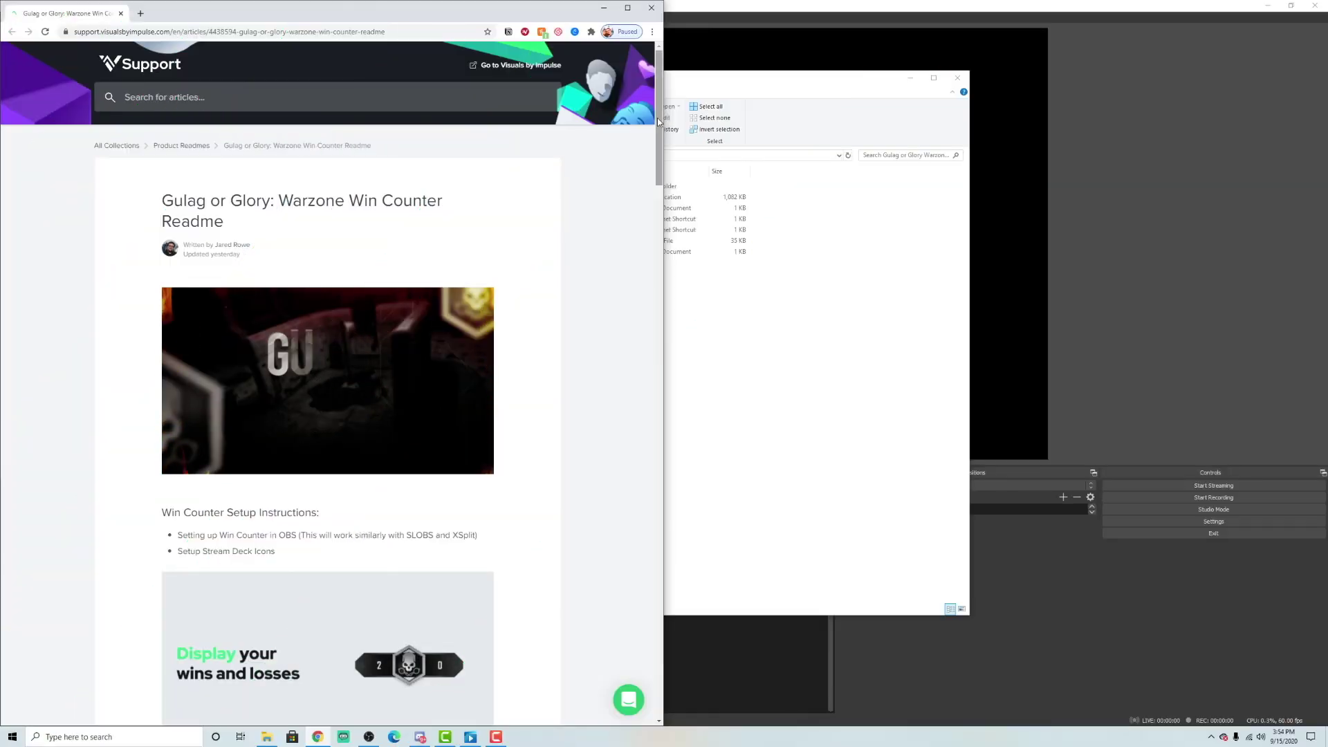
- Download the Teko font family zip from Google Fonts and open its font files
{"action": "left_click_drag", "start_coordinate": [657, 118], "coordinate": [655, 617]}
{"action": "left_click", "coordinate": [186, 315]}
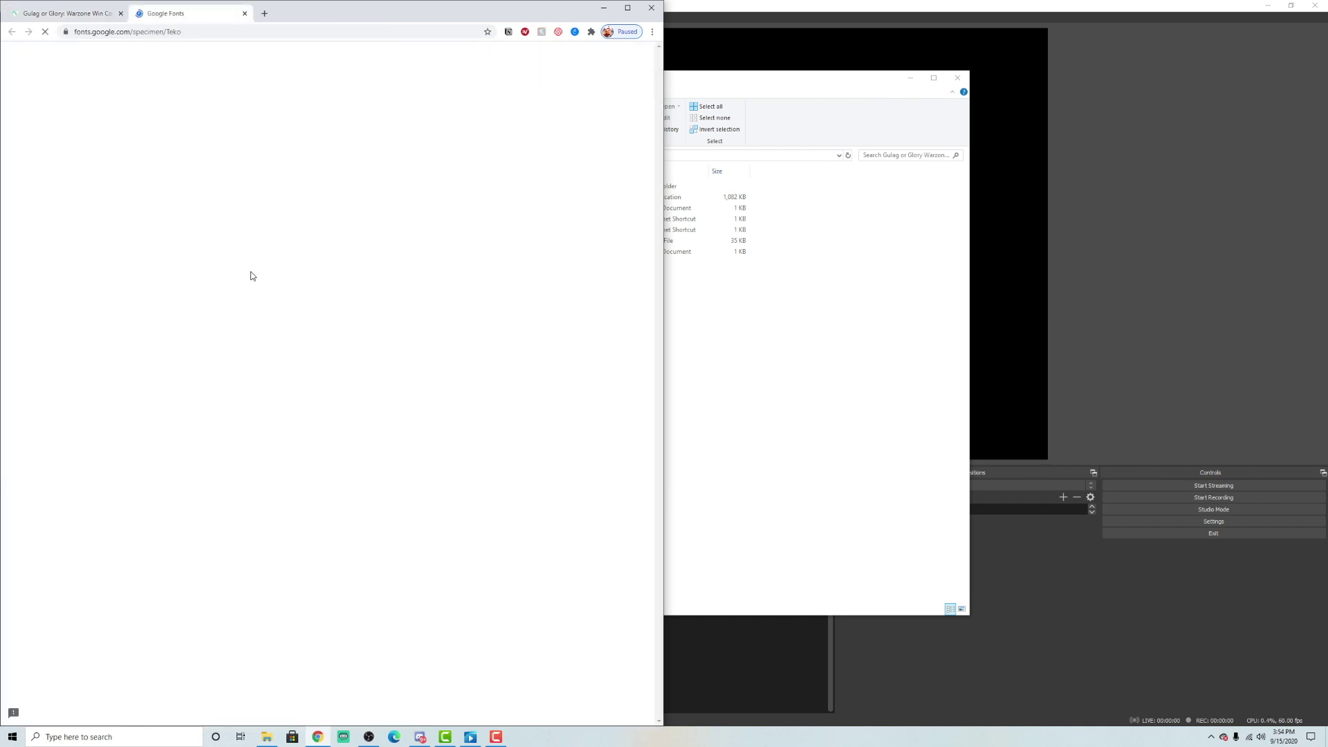
{"action": "left_click", "coordinate": [587, 107]}
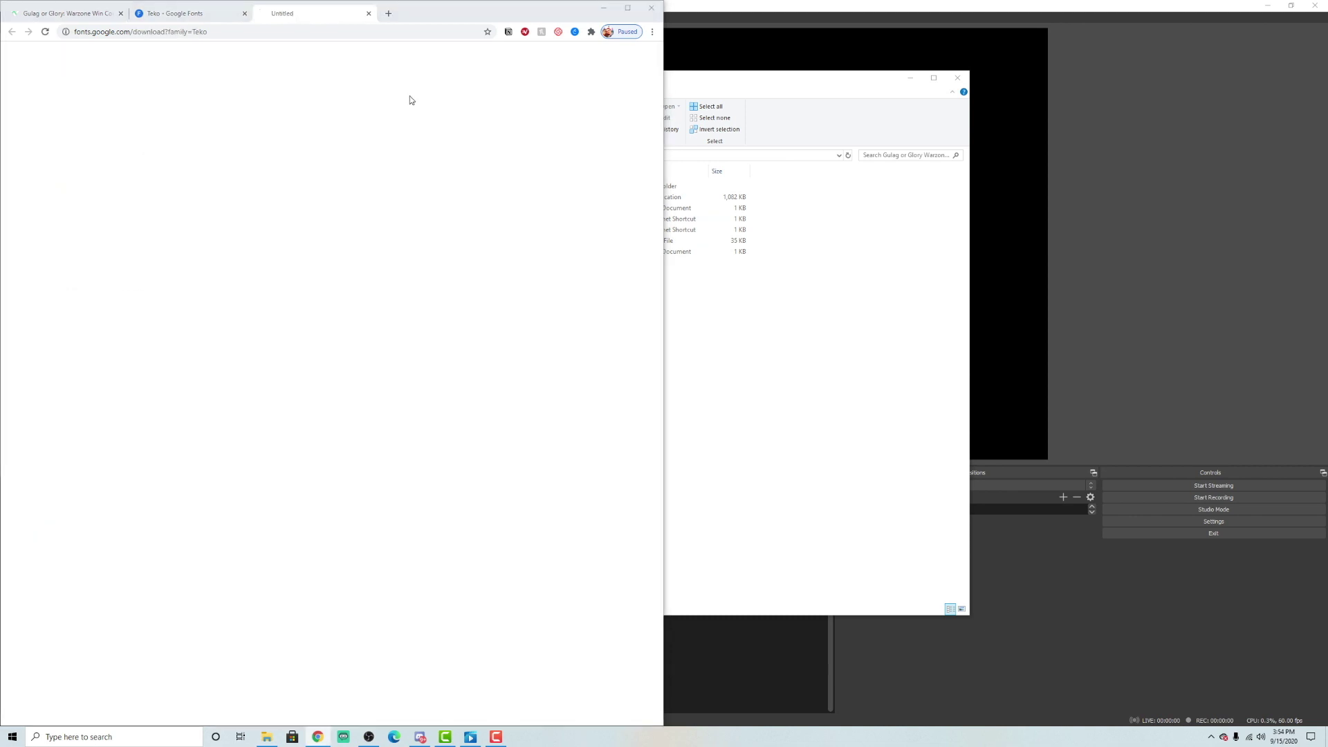
{"action": "left_click", "coordinate": [533, 356]}
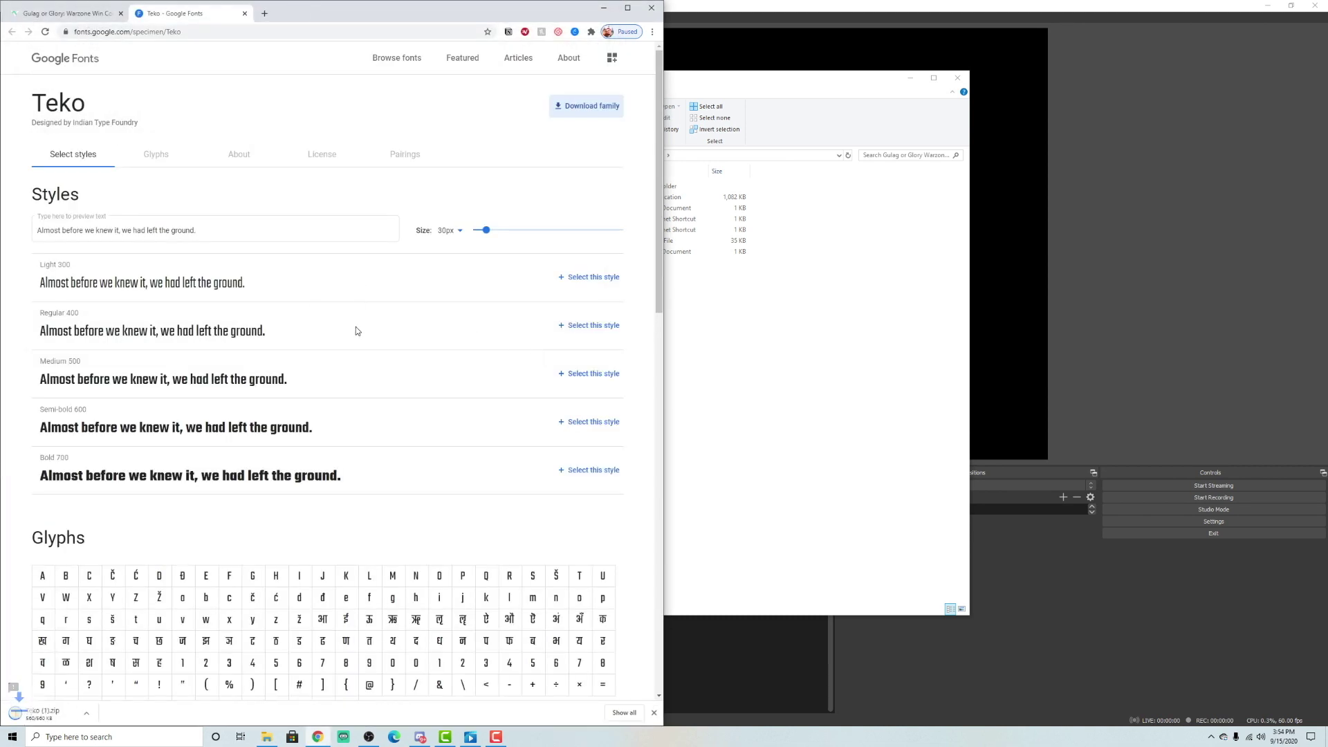
{"action": "left_click", "coordinate": [76, 716]}
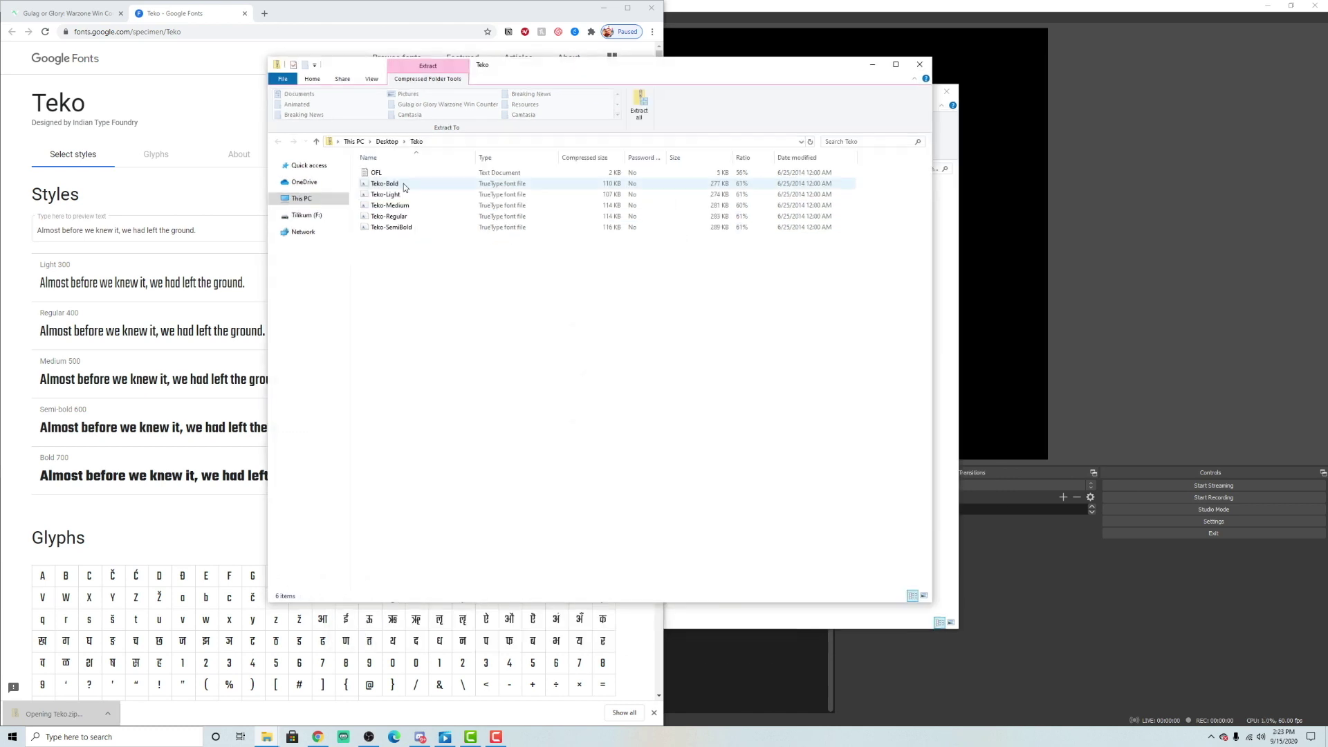
{"action": "key", "text": "Return"}
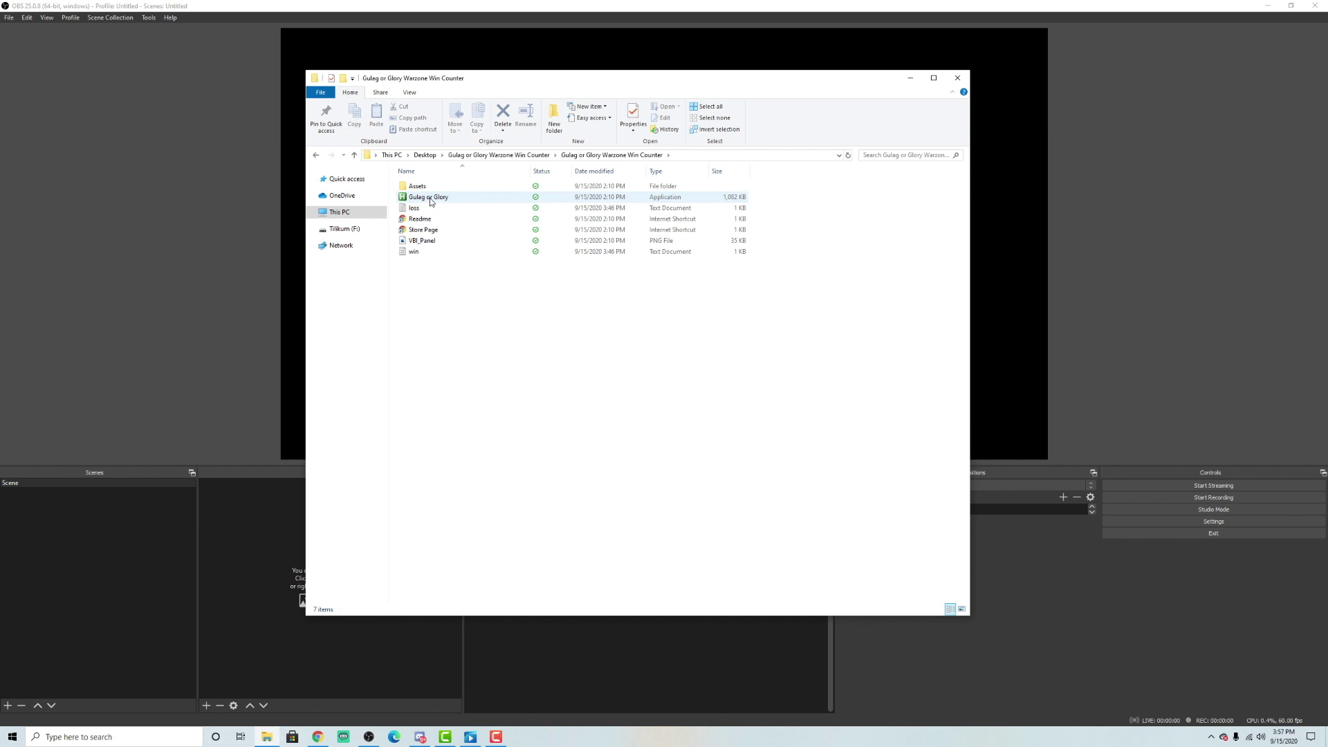
- Select the Gulag or Glory app in Explorer and check the hidden tray icons
{"action": "left_click", "coordinate": [430, 199]}
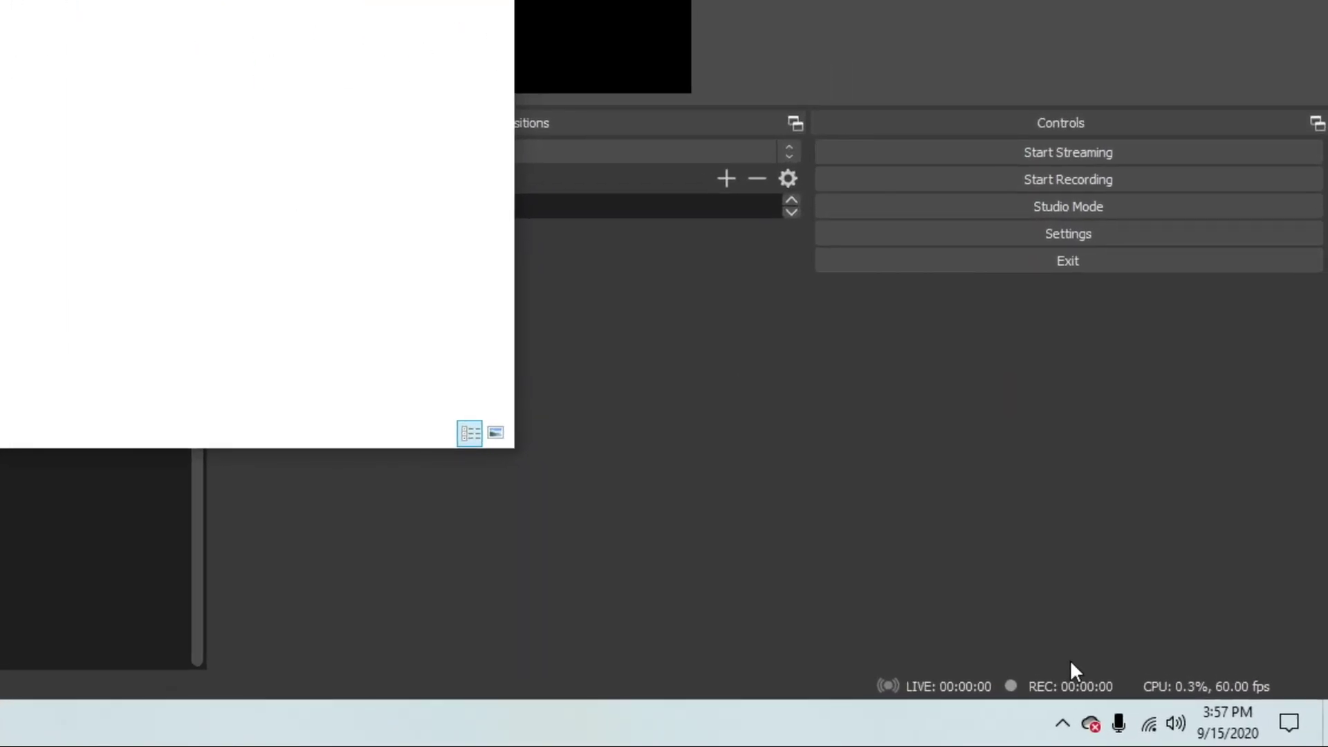
{"action": "left_click", "coordinate": [1212, 737]}
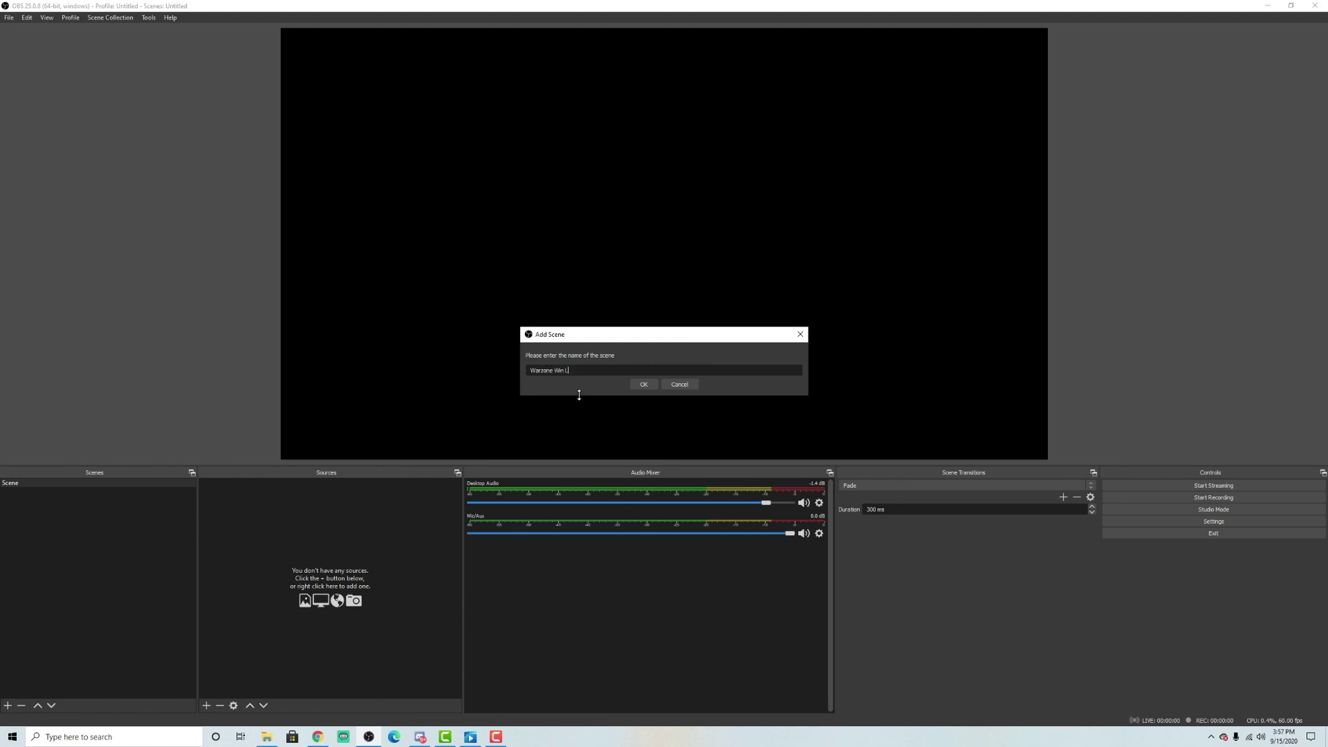
- Confirm the new scene name 'Warzone Win Loss Counter'
{"action": "key", "text": "Return"}
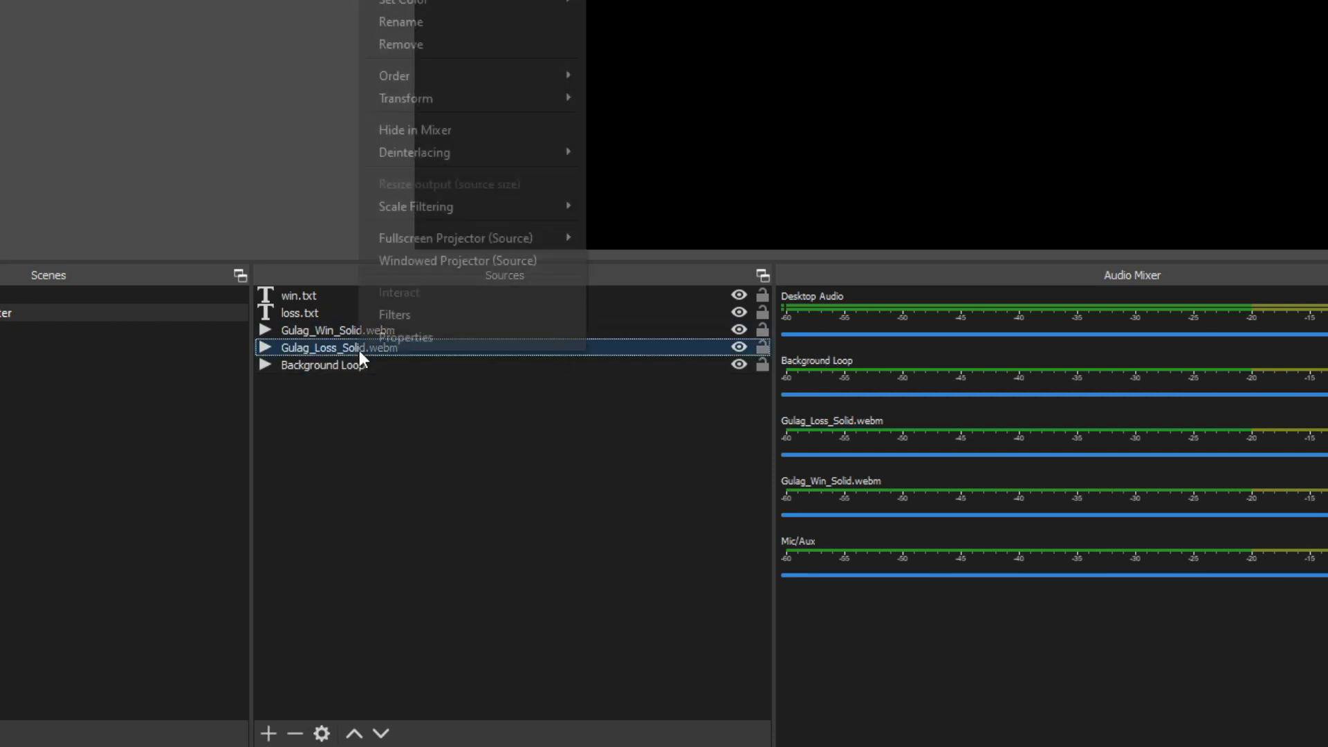
- Rename Gulag_Loss_Solid to 'Loss Animation' and Gulag_Win_Solid to 'Win Animation'
{"action": "left_click", "coordinate": [413, 22]}
{"action": "type", "text": "Loss Animation"}
{"action": "key", "text": "Return"}
{"action": "right_click", "coordinate": [401, 326]}
{"action": "left_click", "coordinate": [464, 2]}
{"action": "type", "text": "Win An"}
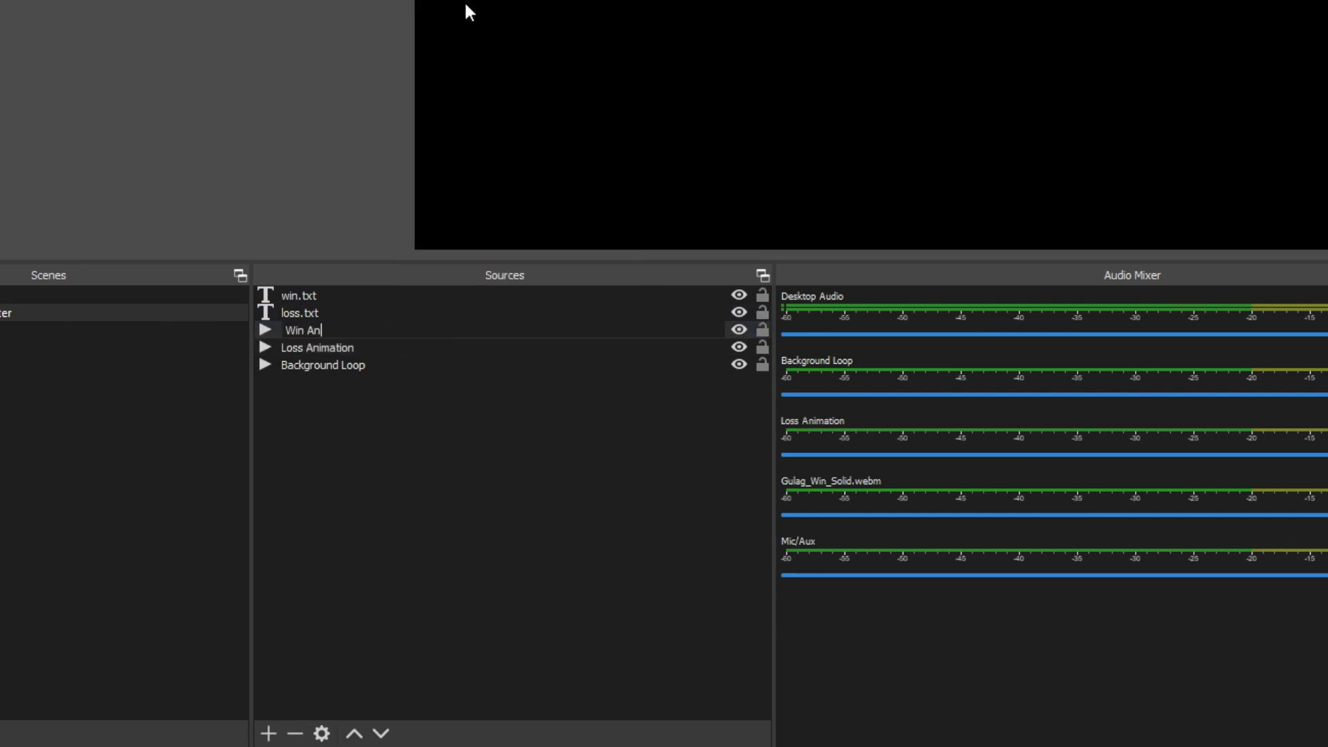
{"action": "type", "text": "u"}
{"action": "key", "text": "BackSpace"}
{"action": "type", "text": "imation"}
{"action": "key", "text": "Return"}
{"action": "right_click", "coordinate": [453, 364]}
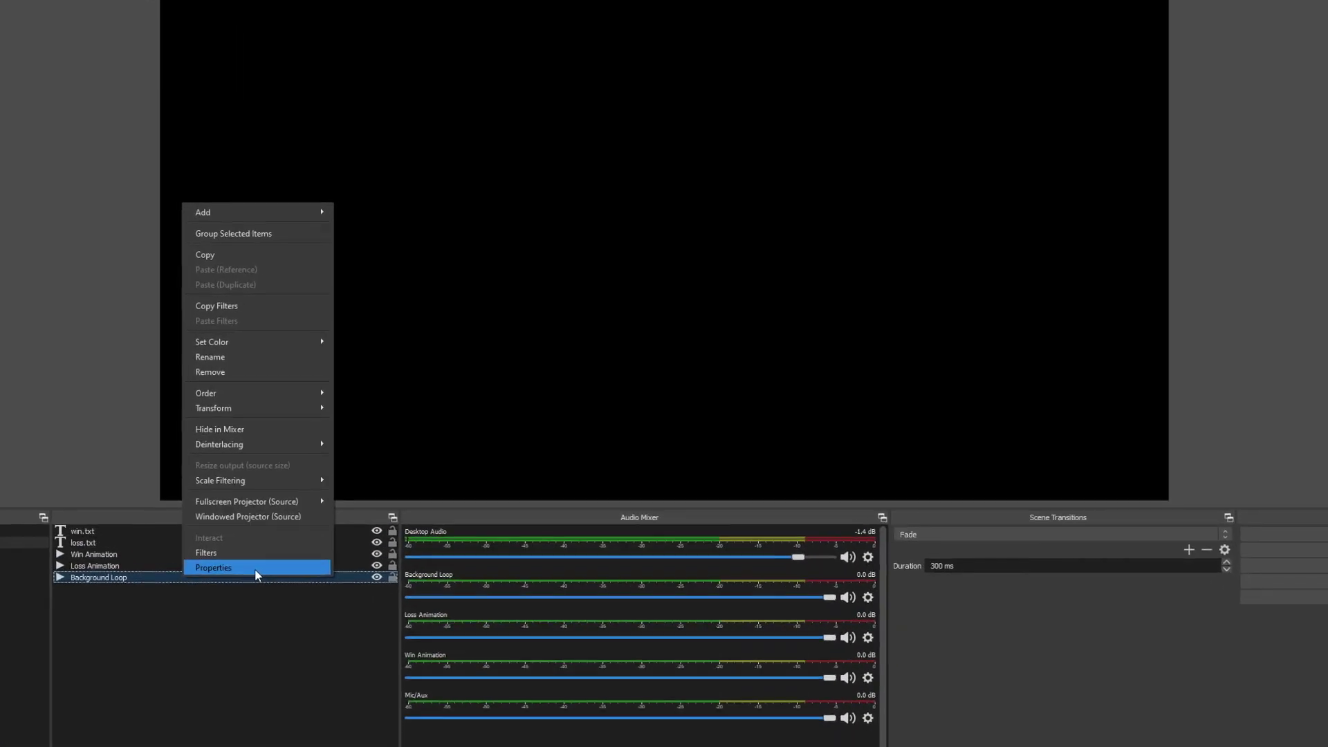
- Set Background Loop to loop and to close the file when inactive
{"action": "left_click", "coordinate": [255, 571]}
{"action": "left_click", "coordinate": [359, 532]}
{"action": "left_click", "coordinate": [354, 597]}
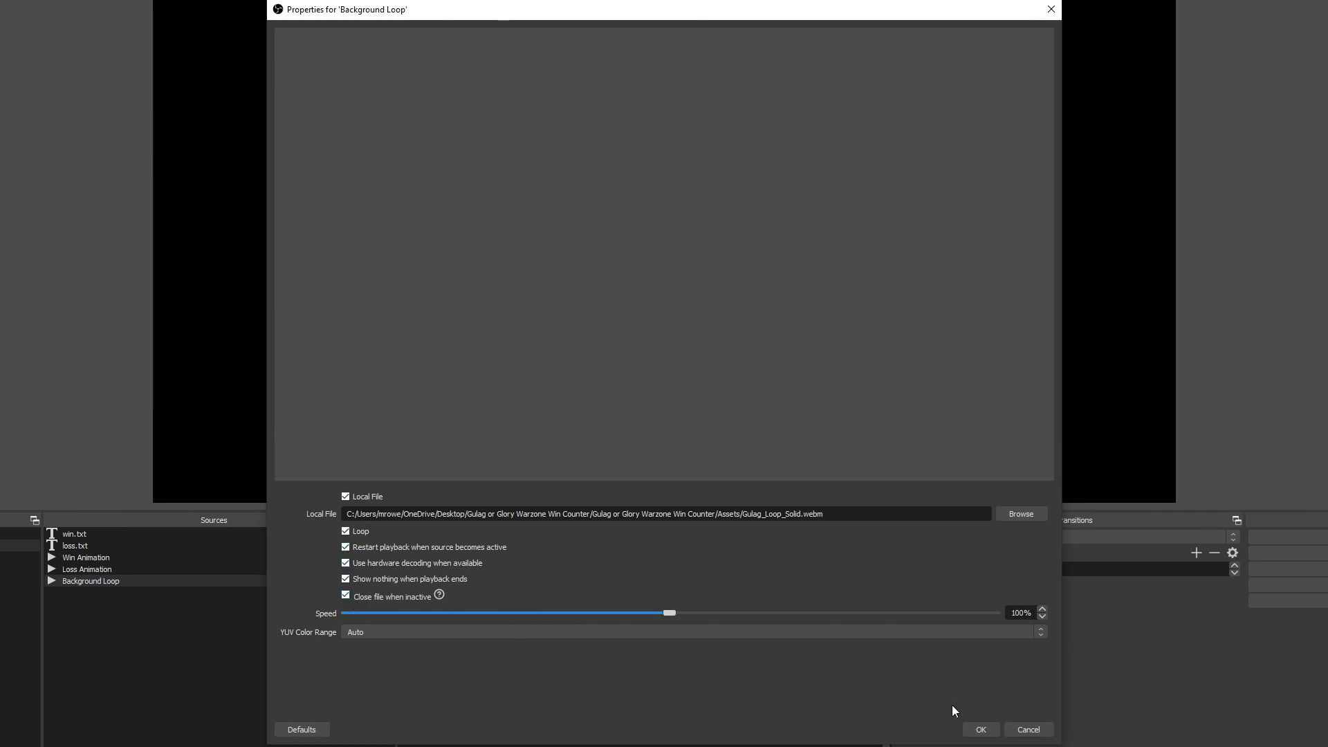
{"action": "left_click", "coordinate": [981, 730]}
- Turn off restart-on-activate playback for Loss Animation and Win Animation
{"action": "right_click", "coordinate": [199, 569]}
{"action": "left_click", "coordinate": [242, 552]}
{"action": "left_click", "coordinate": [345, 548]}
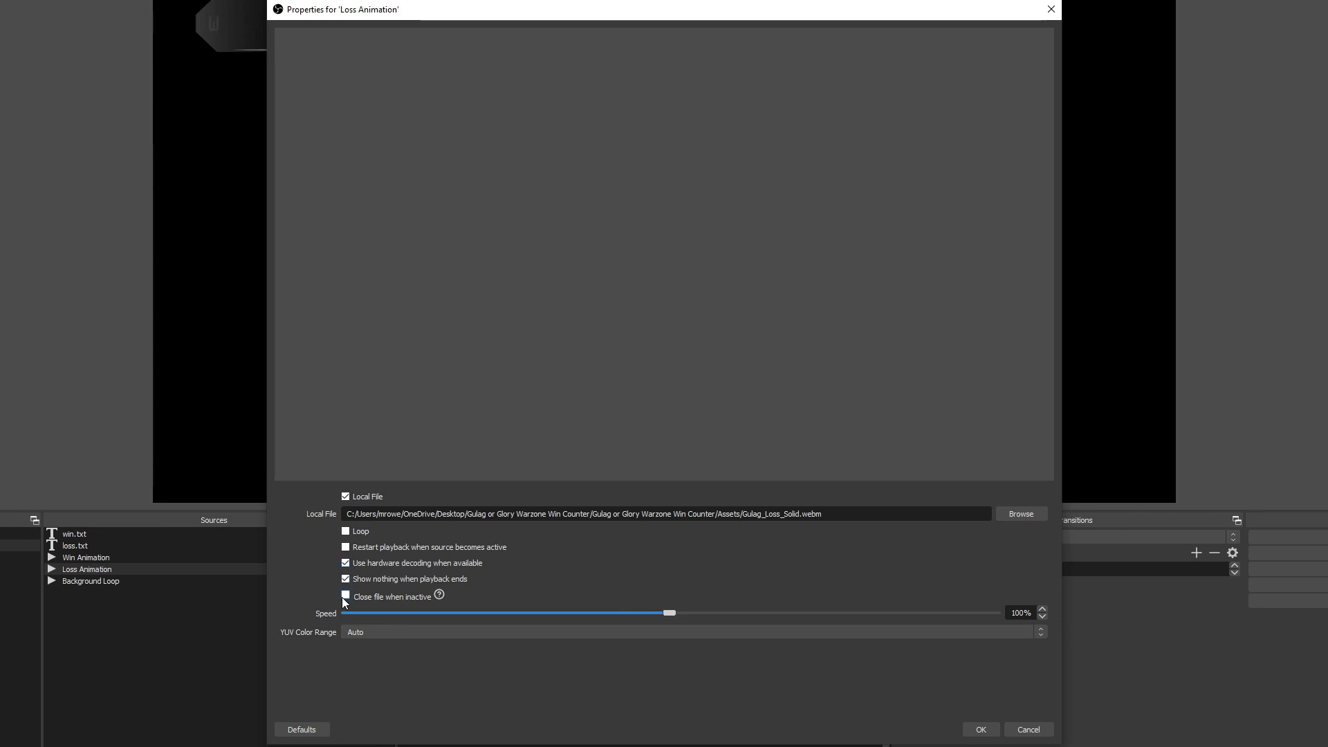
{"action": "left_click", "coordinate": [981, 730]}
{"action": "right_click", "coordinate": [145, 555]}
{"action": "left_click", "coordinate": [189, 545]}
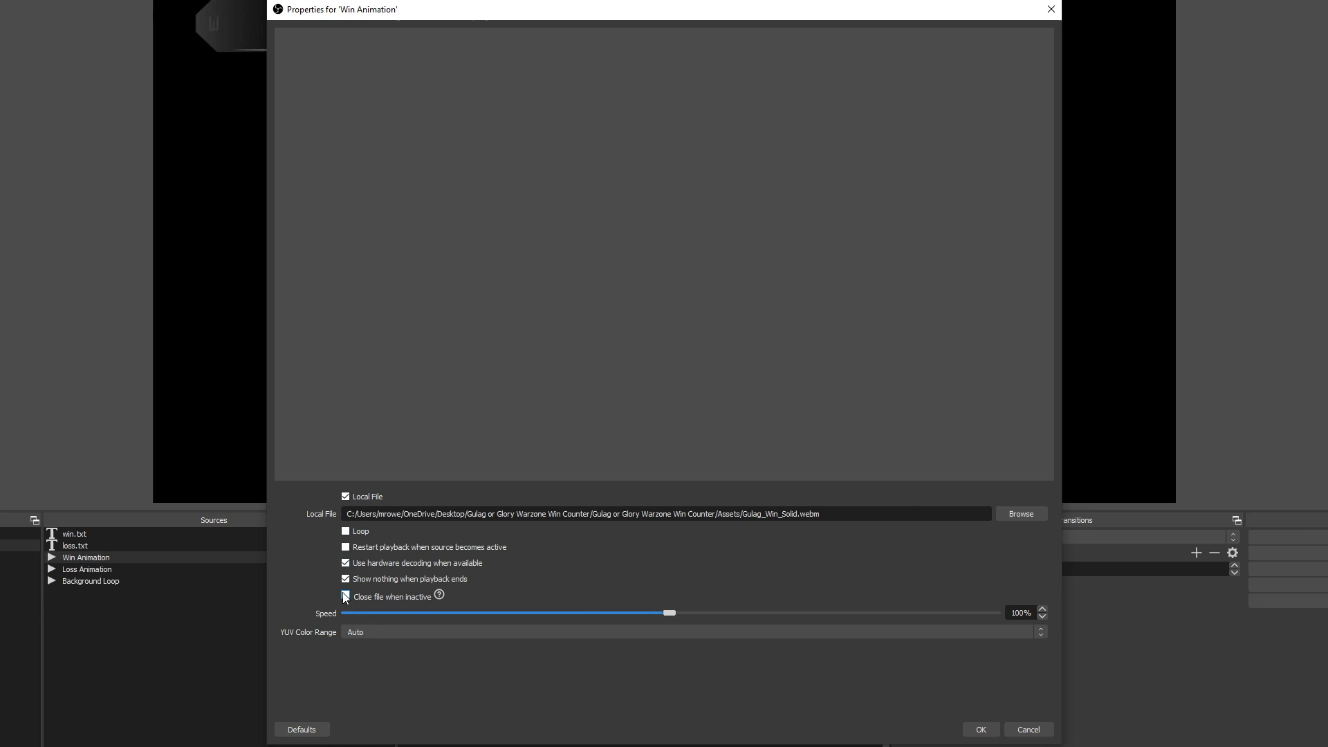
{"action": "left_click", "coordinate": [981, 729]}
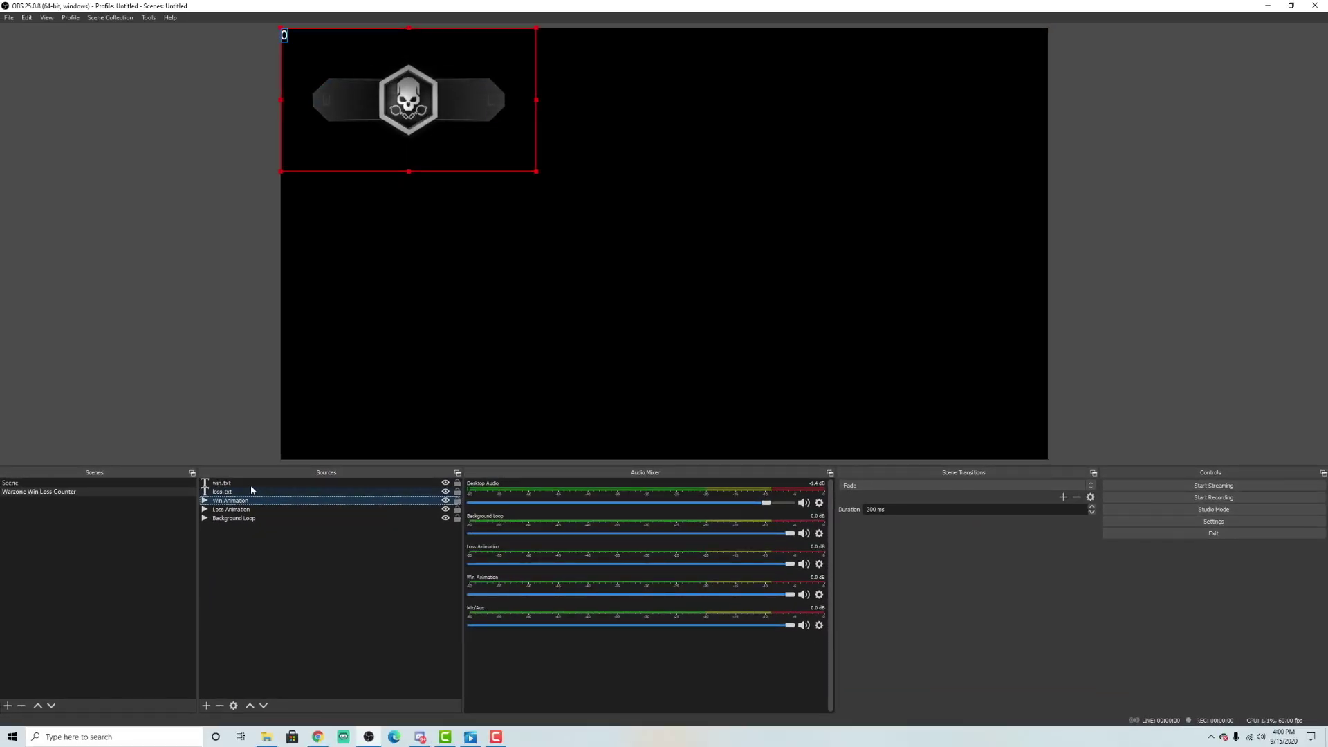
- Select win.txt and loss.txt, then check the win file's count before returning to OBS
{"action": "left_click", "coordinate": [243, 482]}
{"action": "left_click", "coordinate": [237, 492], "text": "ctrl"}
{"action": "left_click", "coordinate": [266, 736]}
{"action": "double_click", "coordinate": [422, 250]}
{"action": "left_click", "coordinate": [1076, 225]}
{"action": "left_click", "coordinate": [337, 556]}
- Set the loss.txt font to Teko Medium, size 72
{"action": "left_click", "coordinate": [240, 491]}
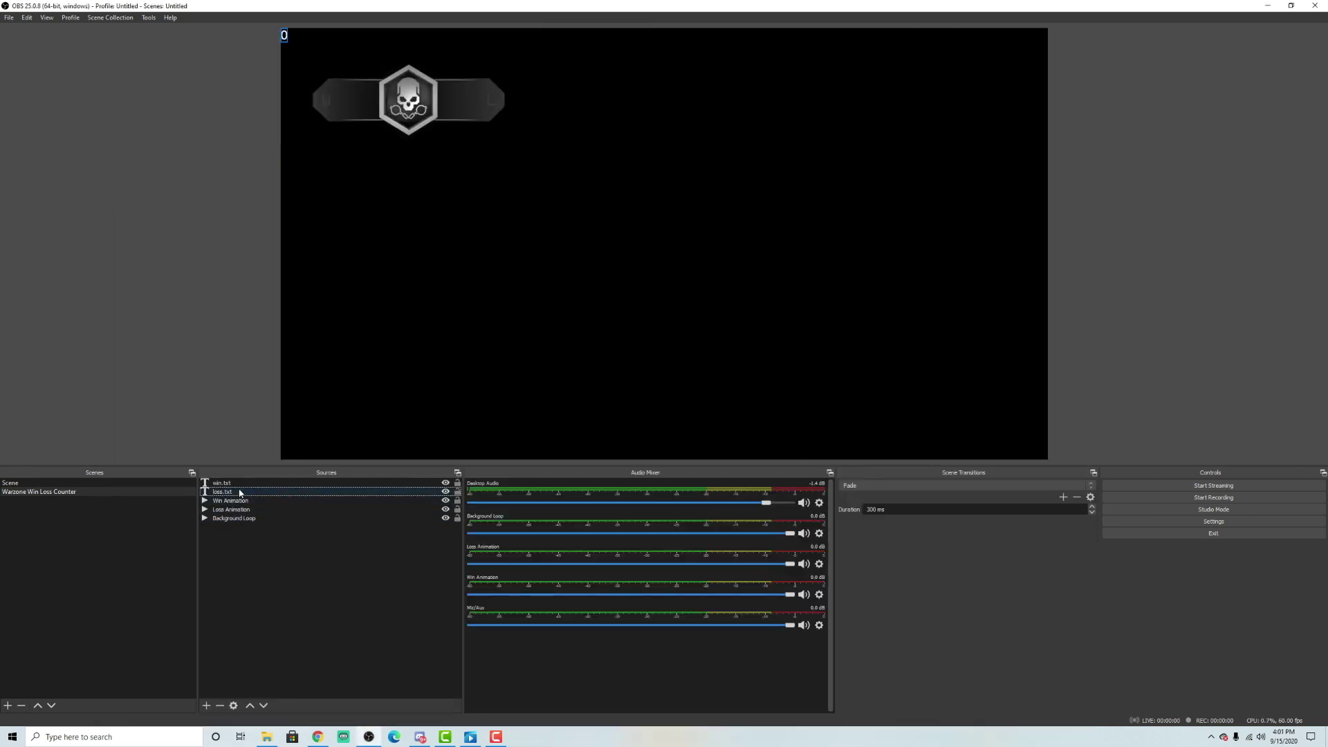
{"action": "right_click", "coordinate": [240, 492]}
{"action": "left_click", "coordinate": [277, 738]}
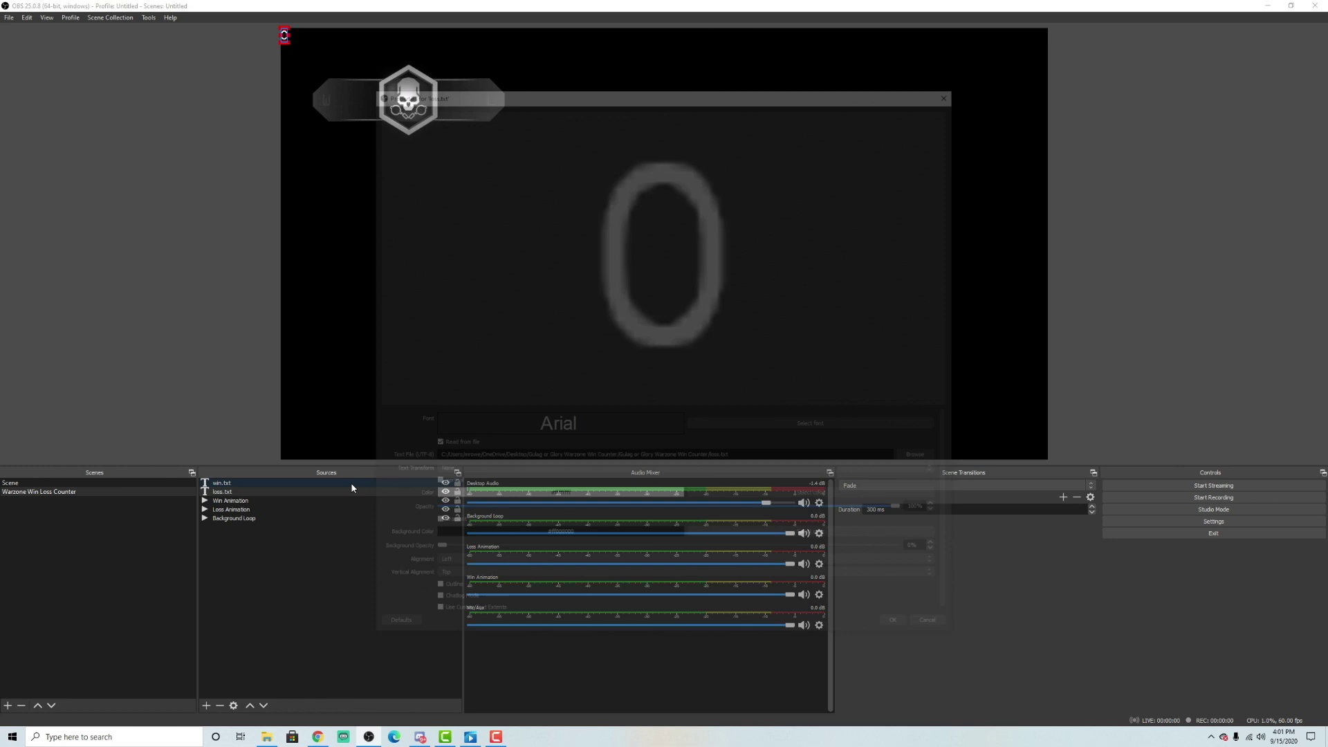
{"action": "left_click", "coordinate": [730, 426]}
{"action": "type", "text": "Teko"}
{"action": "left_click", "coordinate": [694, 332]}
{"action": "scroll", "coordinate": [782, 349], "scroll_direction": "down", "scroll_amount": 1}
{"action": "left_click", "coordinate": [763, 366]}
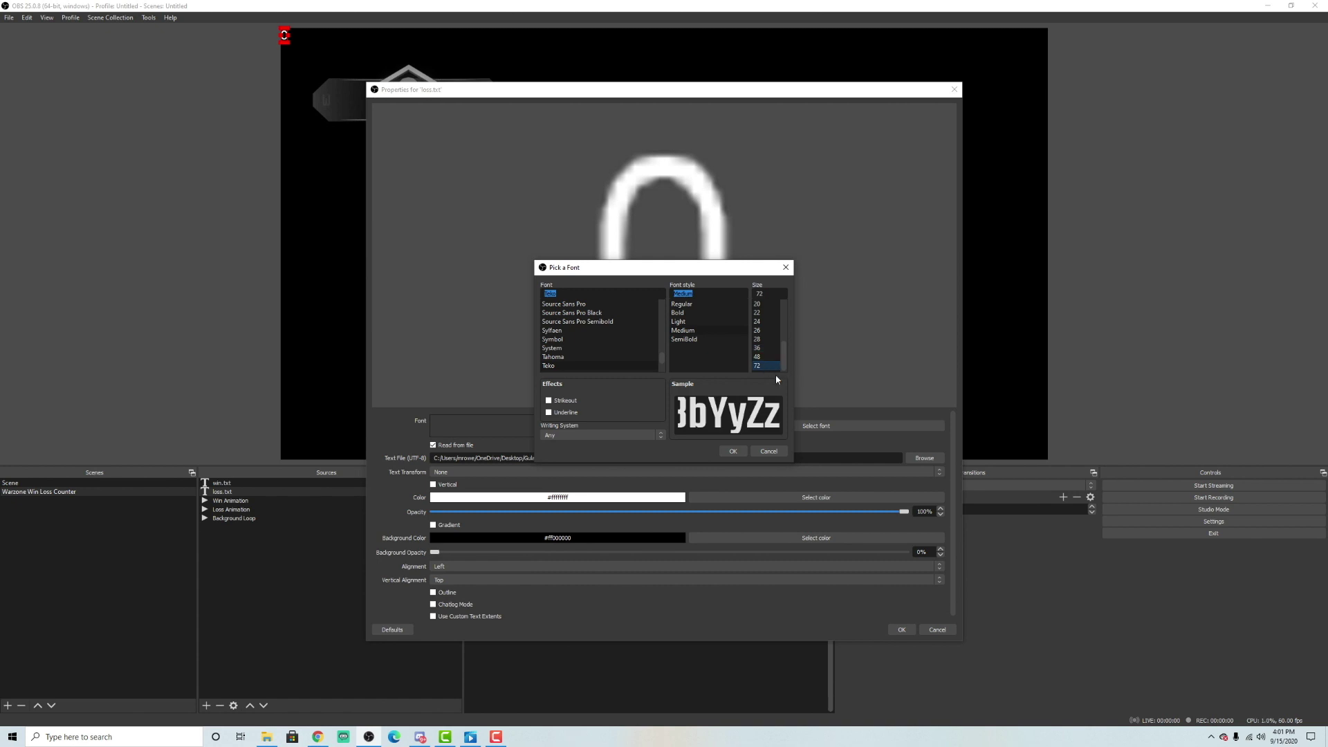
{"action": "left_click", "coordinate": [733, 451]}
- Centre loss.txt in a 200 x 65 custom-extent box and place it on the banner's right side
{"action": "left_click_drag", "start_coordinate": [952, 481], "coordinate": [950, 530]}
{"action": "left_click", "coordinate": [490, 613]}
{"action": "scroll", "coordinate": [609, 615], "scroll_direction": "down", "scroll_amount": 2}
{"action": "type", "text": "200"}
{"action": "key", "text": "Tab"}
{"action": "type", "text": "65"}
{"action": "left_click", "coordinate": [523, 522]}
{"action": "left_click", "coordinate": [498, 537]}
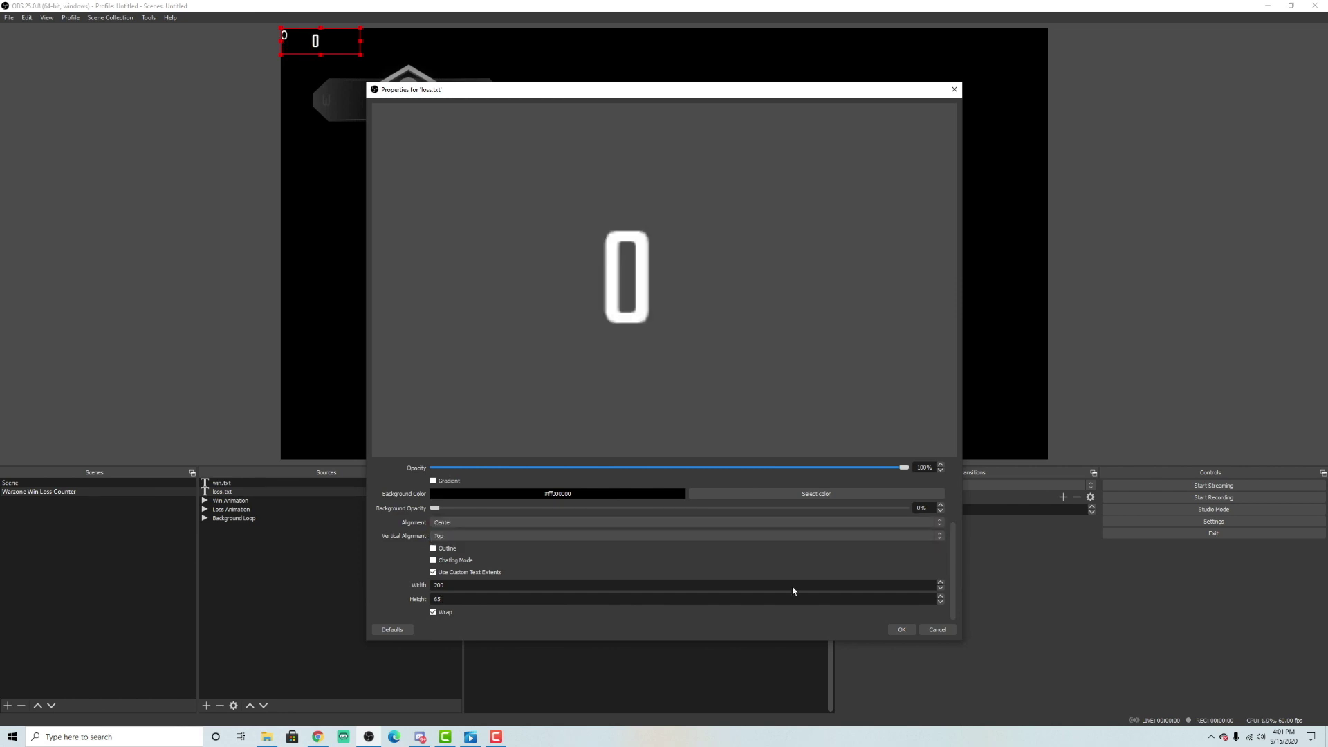
{"action": "left_click", "coordinate": [901, 630]}
{"action": "left_click_drag", "start_coordinate": [346, 48], "coordinate": [490, 106]}
- Set the win.txt font to Teko Medium, size 72
{"action": "left_click", "coordinate": [242, 481]}
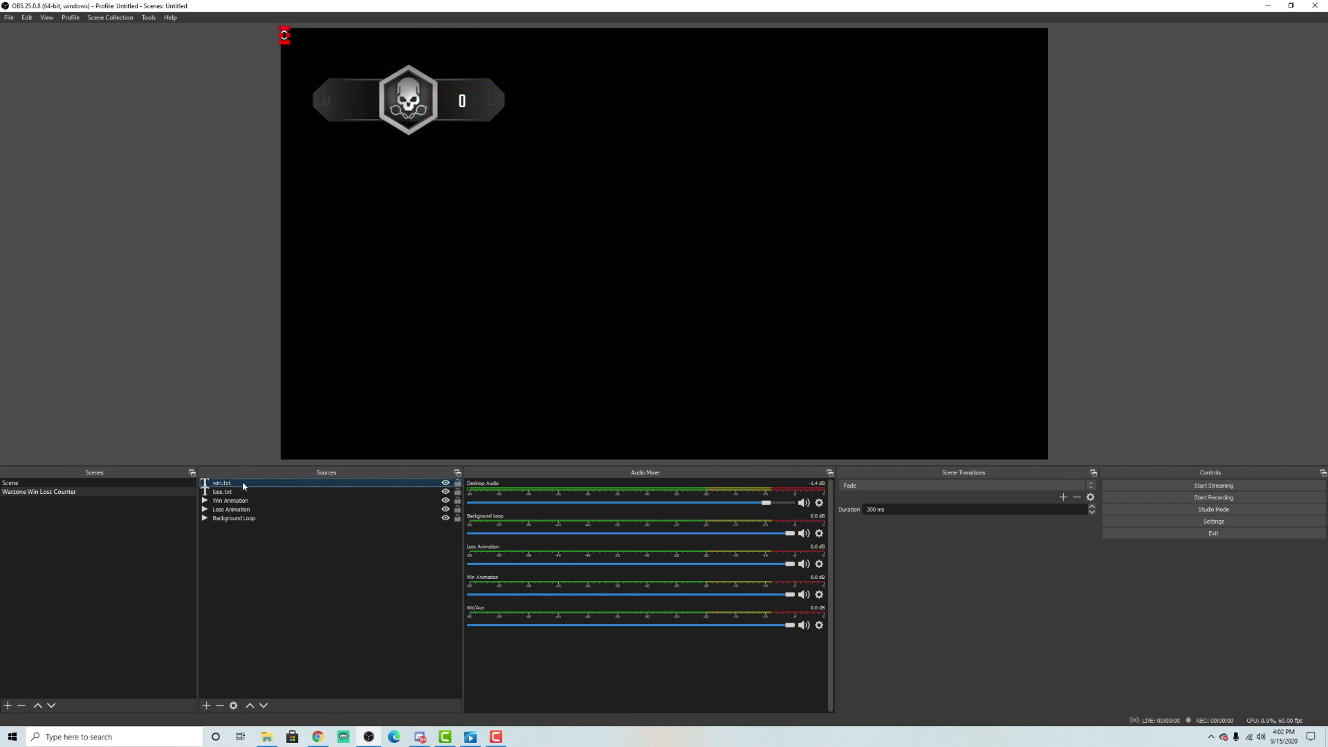
{"action": "right_click", "coordinate": [242, 482]}
{"action": "left_click", "coordinate": [350, 734]}
{"action": "left_click", "coordinate": [806, 426]}
{"action": "type", "text": "Teko"}
{"action": "left_click", "coordinate": [691, 331]}
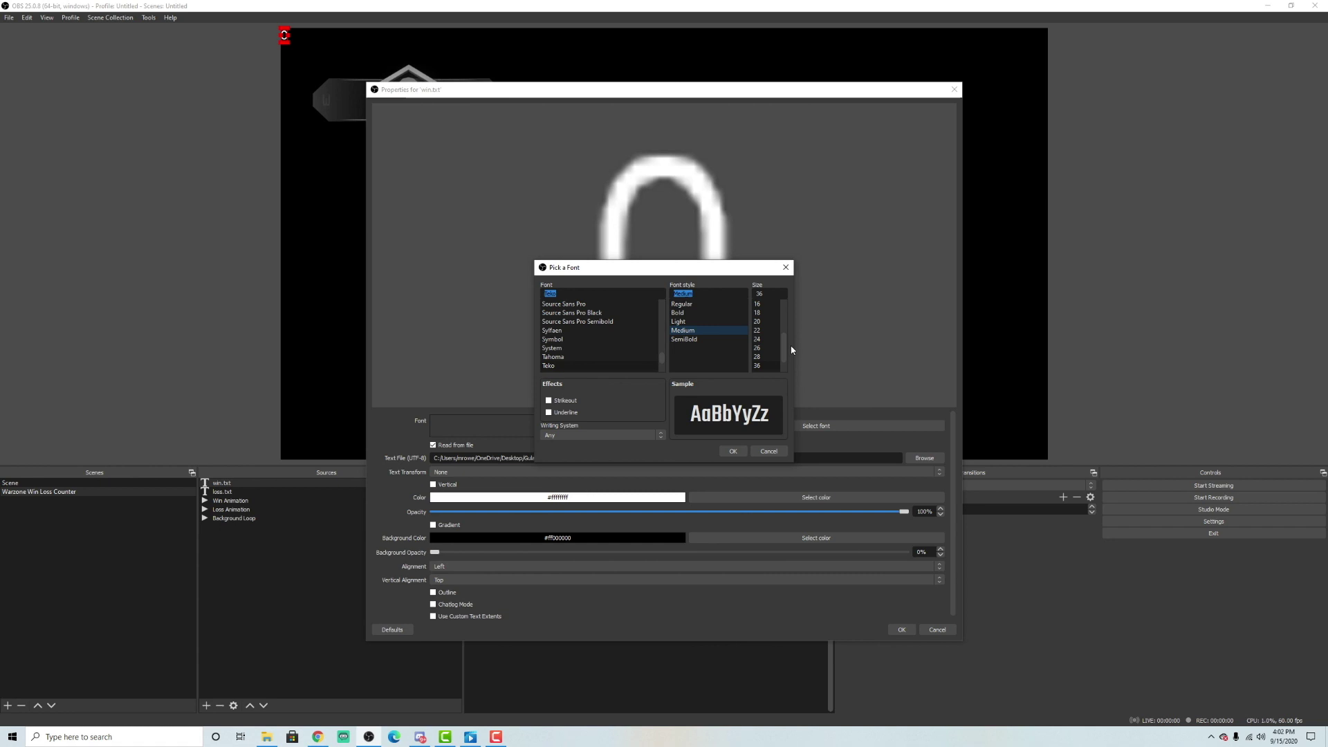
{"action": "scroll", "coordinate": [781, 360], "scroll_direction": "down", "scroll_amount": 1}
{"action": "left_click", "coordinate": [763, 366]}
{"action": "left_click", "coordinate": [733, 451]}
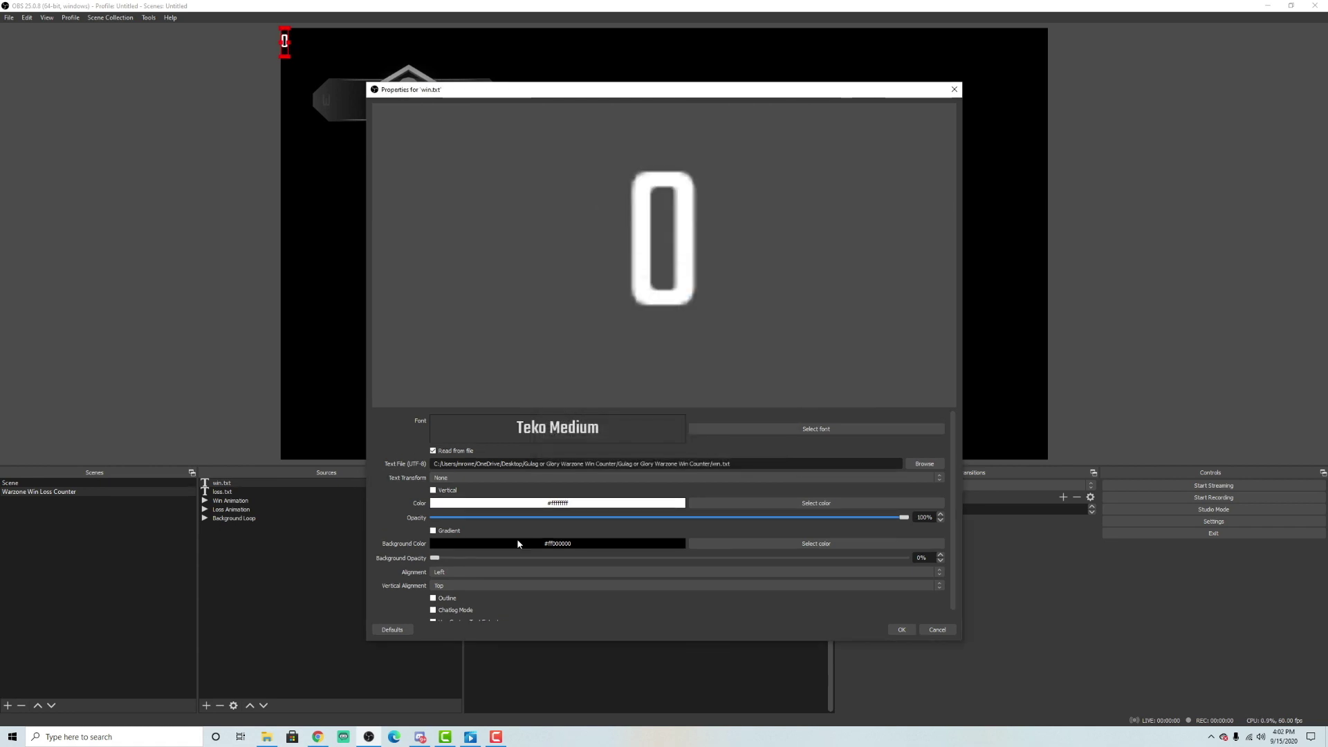
- Centre win.txt with custom text extents width 2000 and place it on the banner's left side
{"action": "left_click", "coordinate": [499, 573]}
{"action": "left_click", "coordinate": [492, 587]}
{"action": "scroll", "coordinate": [406, 603], "scroll_direction": "down", "scroll_amount": 1}
{"action": "left_click", "coordinate": [452, 613]}
{"action": "type", "text": "2000"}
{"action": "left_click", "coordinate": [902, 629]}
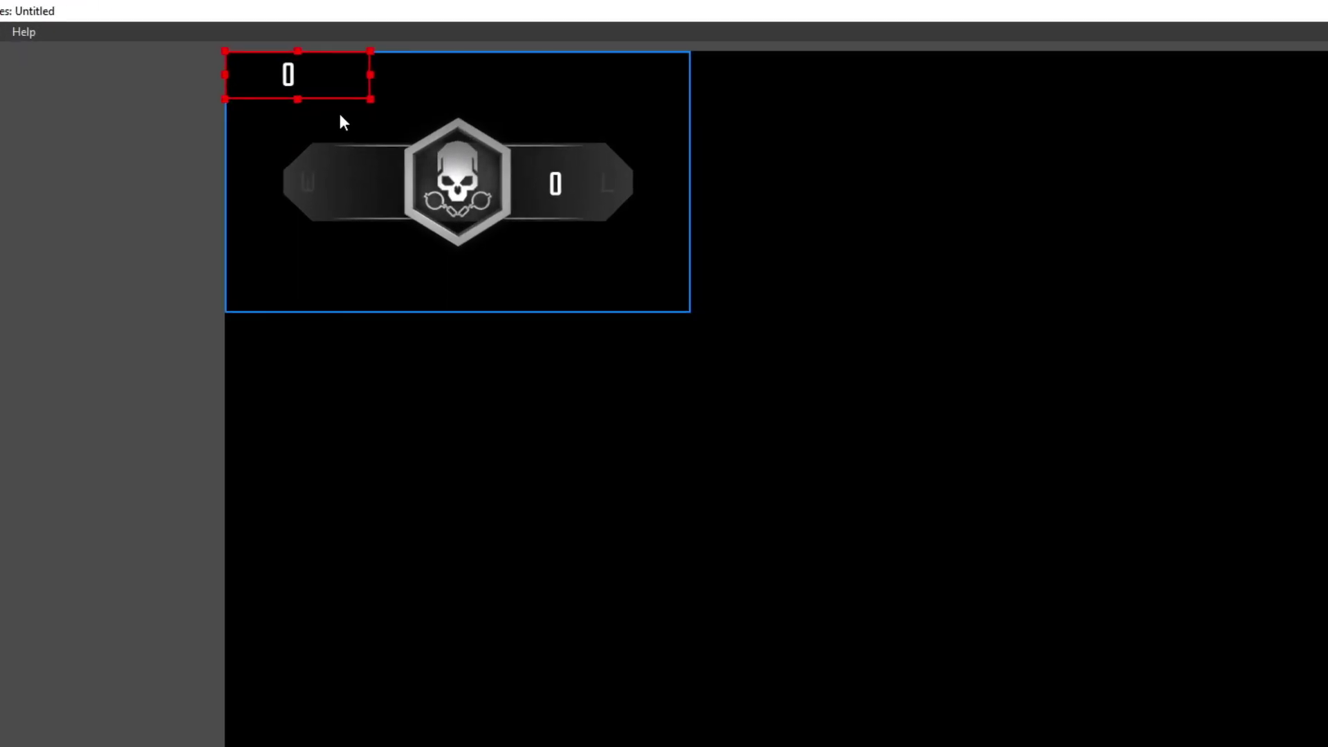
{"action": "left_click_drag", "start_coordinate": [326, 94], "coordinate": [396, 200]}
{"action": "left_click", "coordinate": [341, 746]}
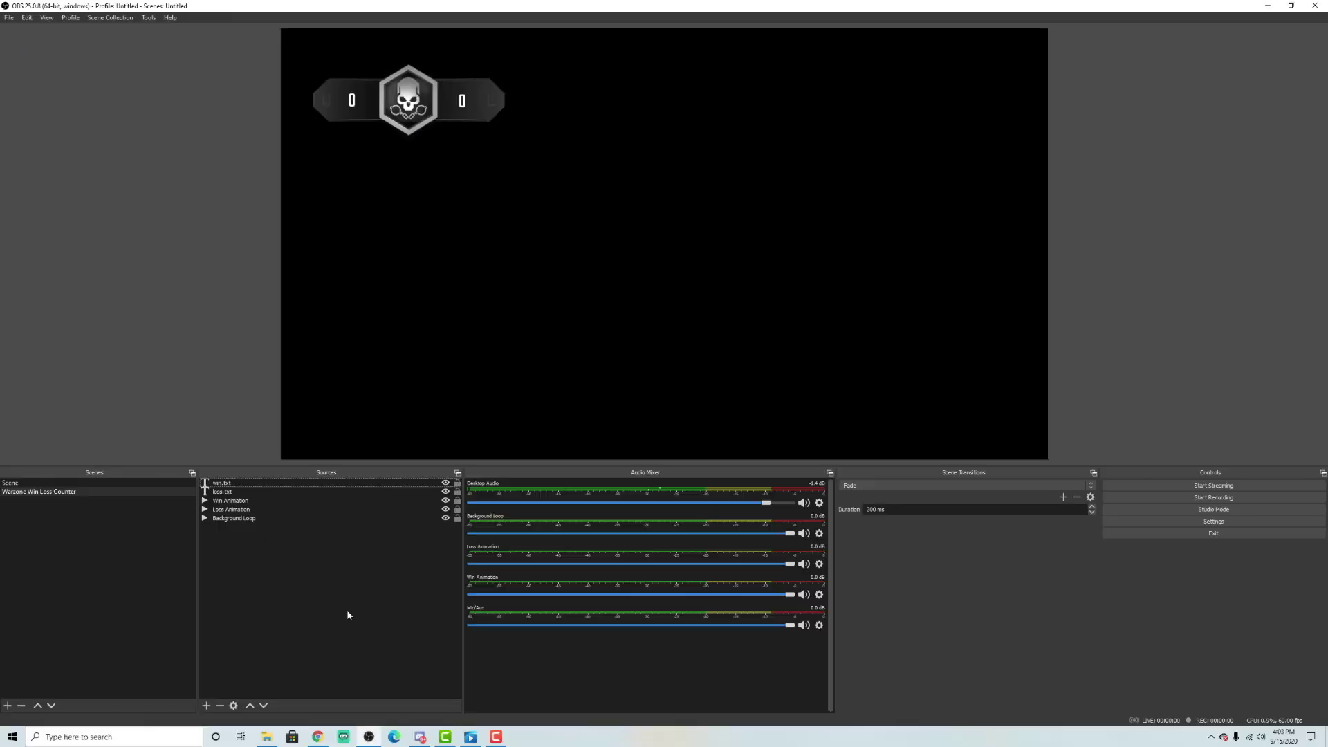
- Select all five sources and lock win.txt and Background Loop in place
{"action": "left_click", "coordinate": [240, 519]}
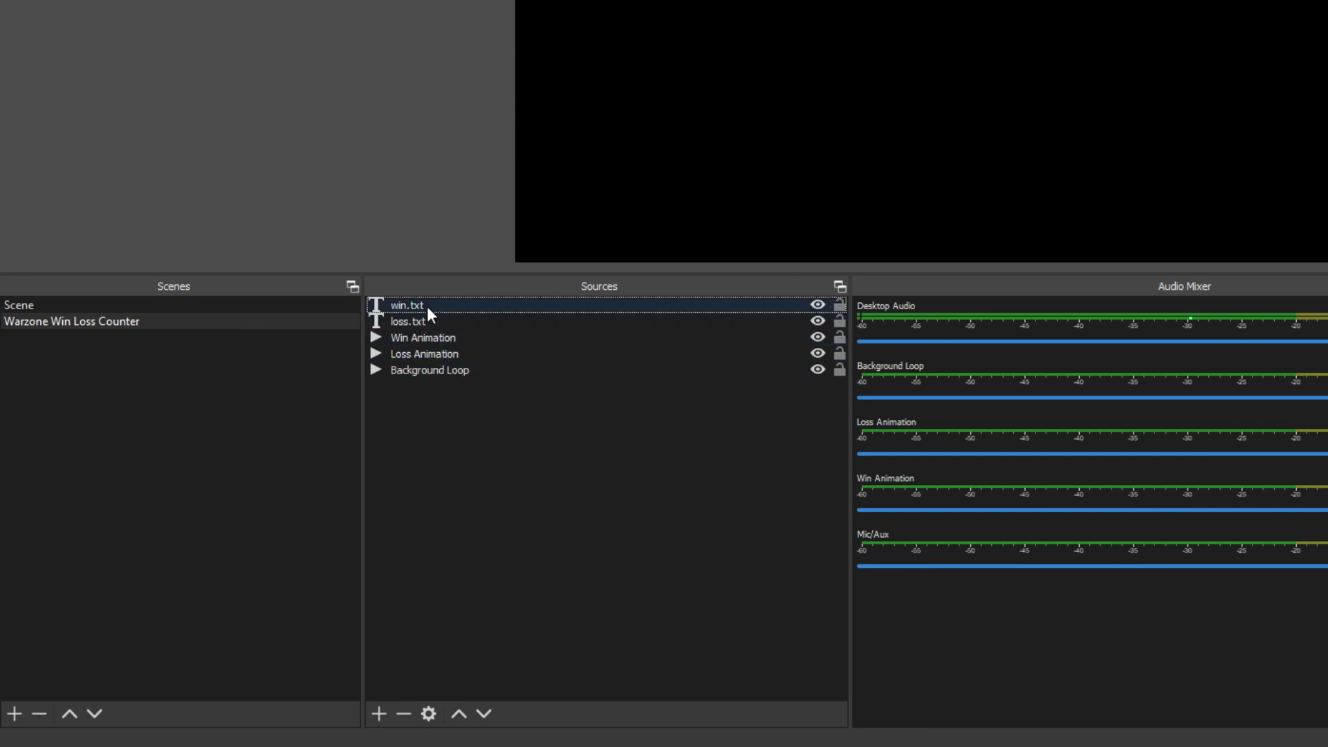
{"action": "left_click_drag", "start_coordinate": [619, 390], "coordinate": [763, 298]}
{"action": "left_click", "coordinate": [839, 305]}
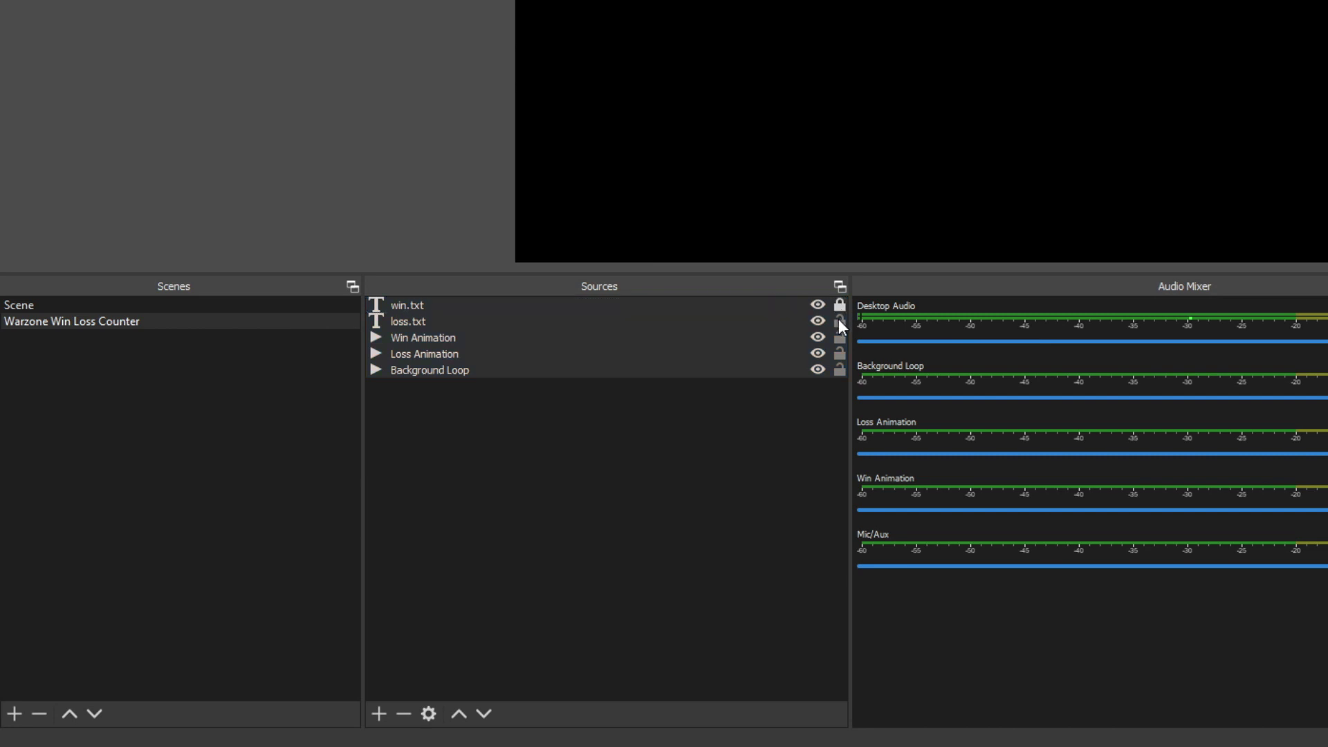
{"action": "left_click", "coordinate": [840, 370]}
- Group the selected sources into a group named 'Warzone Counter'
{"action": "right_click", "coordinate": [484, 308]}
{"action": "left_click", "coordinate": [583, 350]}
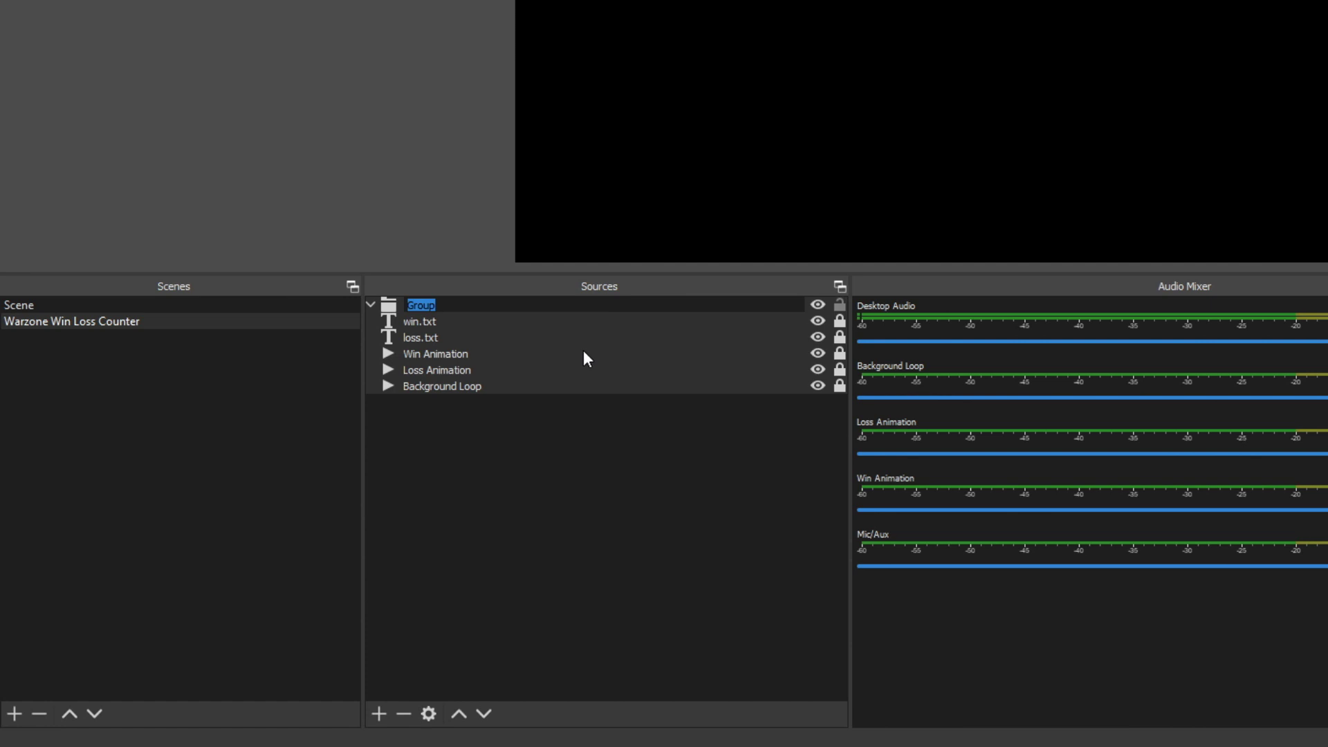
{"action": "type", "text": "Warzone Counter"}
{"action": "key", "text": "Return"}
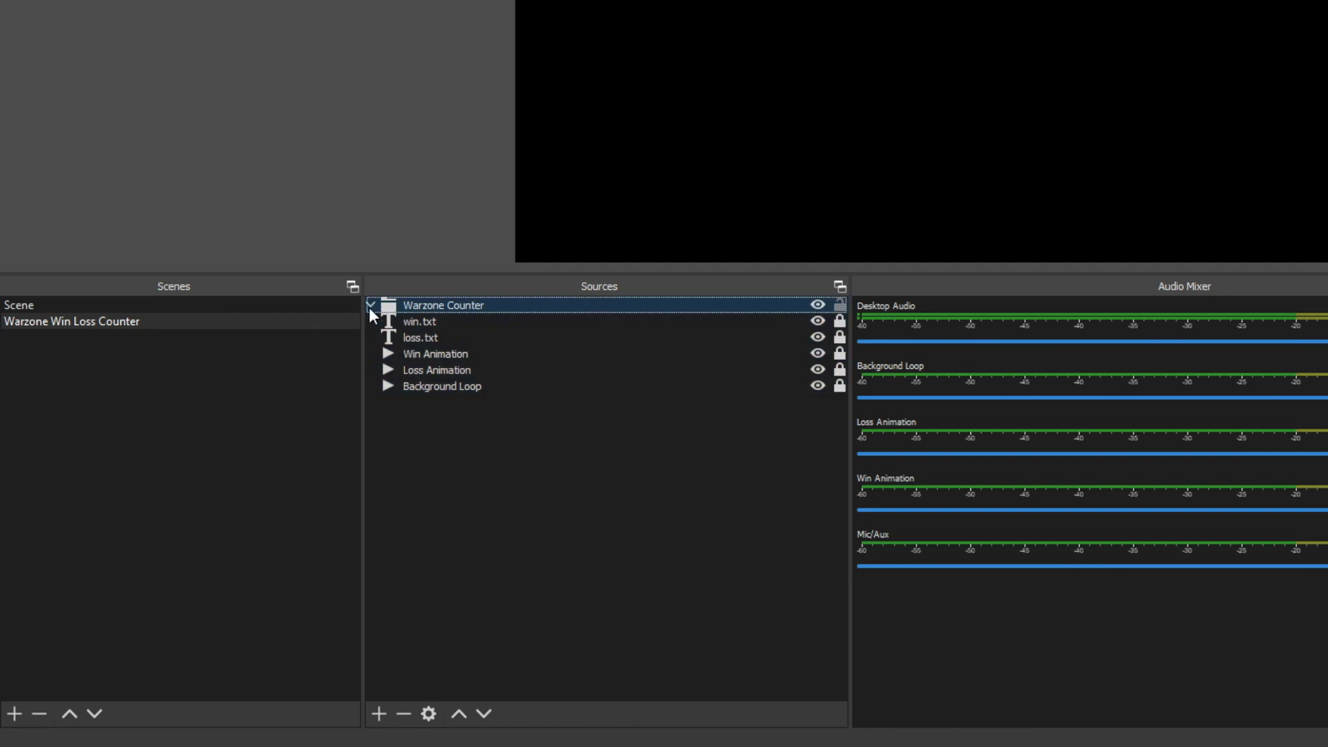
- Collapse the Warzone Counter group, centre it to screen, then drag it toward the bottom-right
{"action": "left_click", "coordinate": [370, 305]}
{"action": "right_click", "coordinate": [429, 304]}
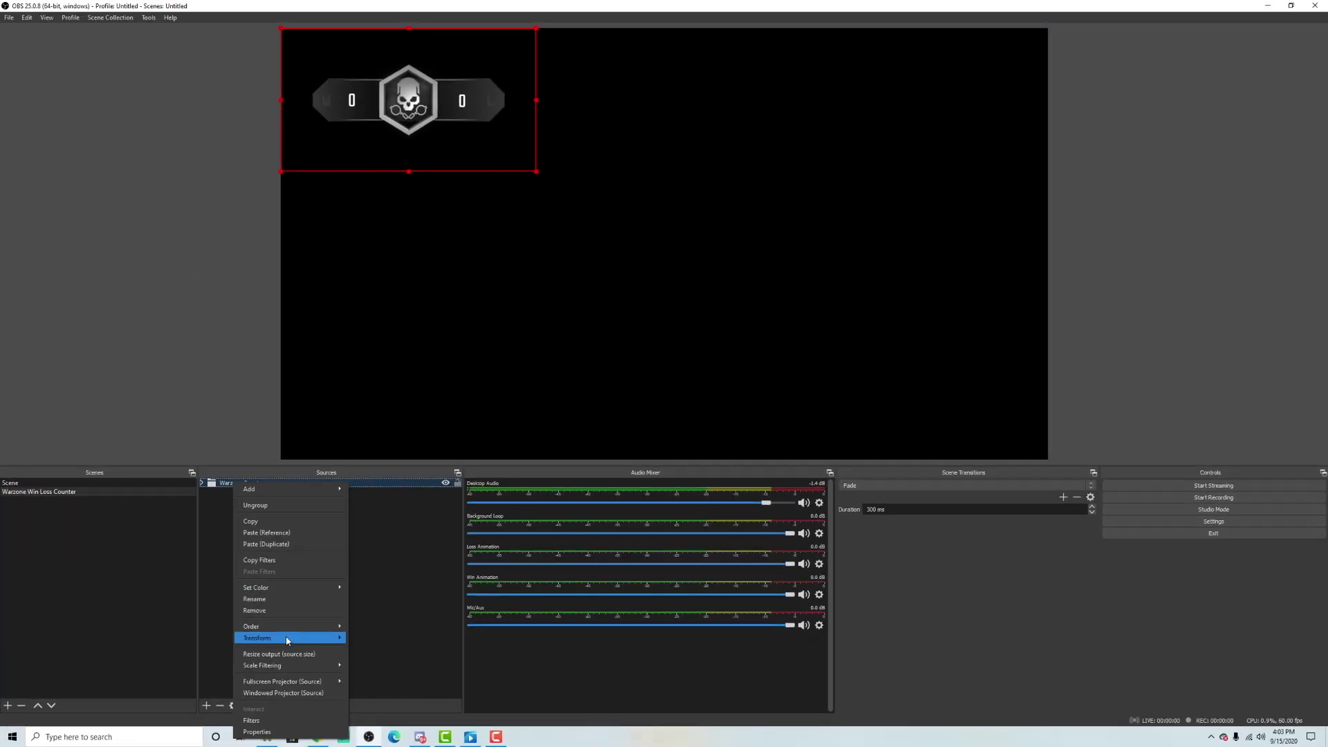
{"action": "mouse_move", "coordinate": [290, 637]}
{"action": "left_click", "coordinate": [377, 718]}
{"action": "left_click", "coordinate": [622, 400]}
{"action": "left_click_drag", "start_coordinate": [652, 313], "coordinate": [678, 263]}
{"action": "right_click", "coordinate": [357, 489]}
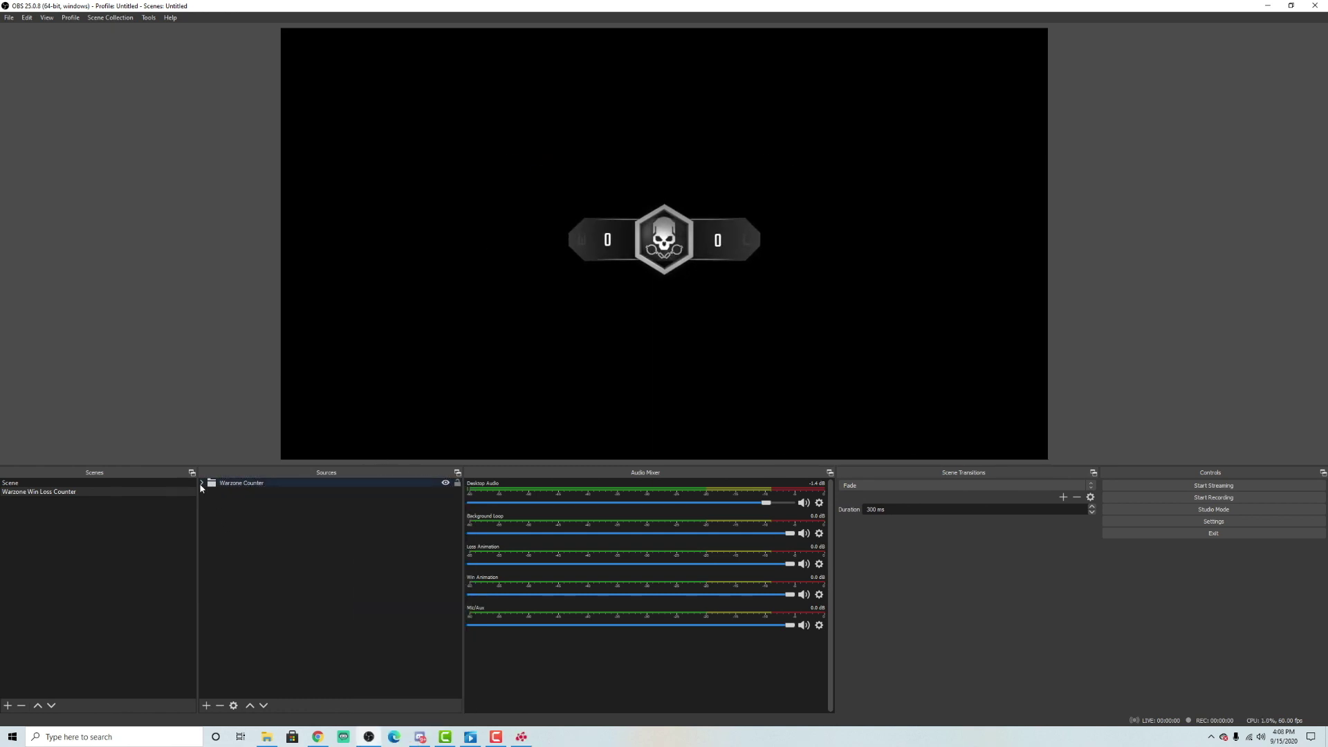
- Expand the Warzone Counter group and review the win.txt and loss.txt properties without changing them
{"action": "left_click", "coordinate": [201, 484]}
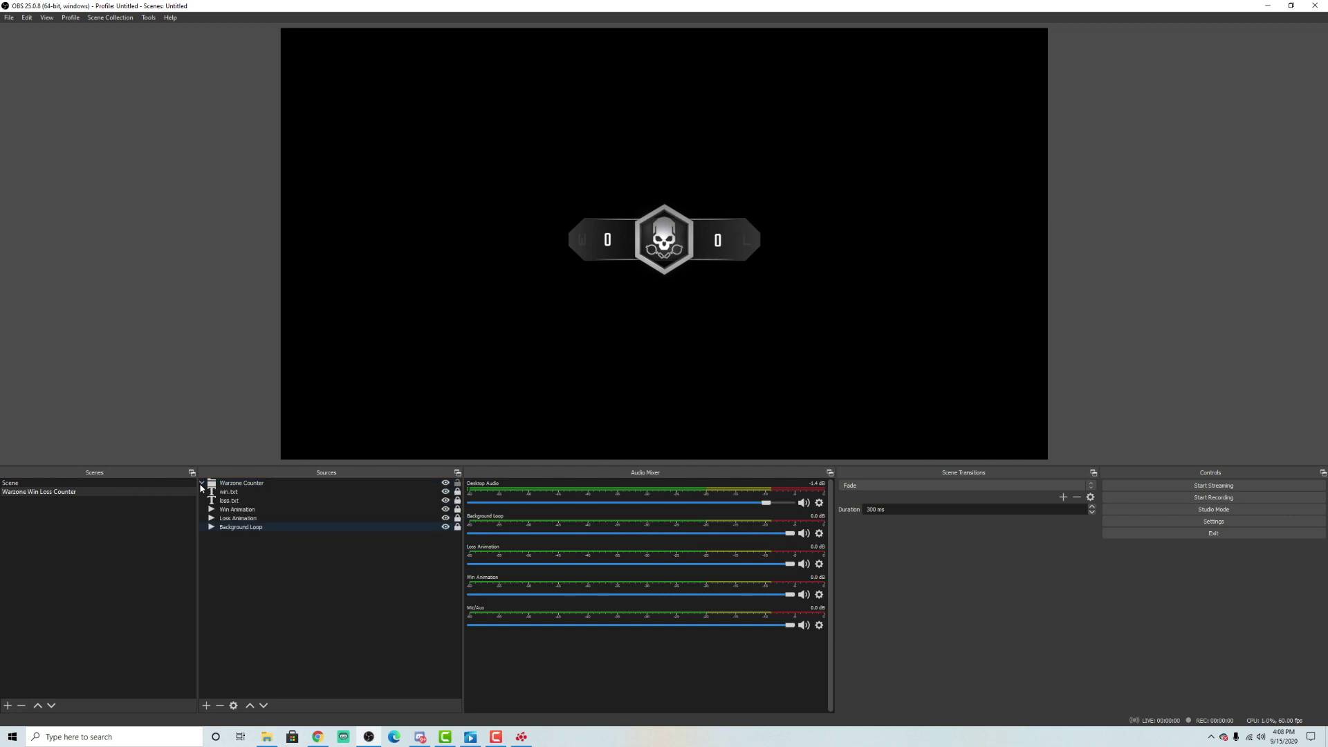
{"action": "double_click", "coordinate": [229, 492]}
{"action": "left_click", "coordinate": [937, 630]}
{"action": "double_click", "coordinate": [235, 501]}
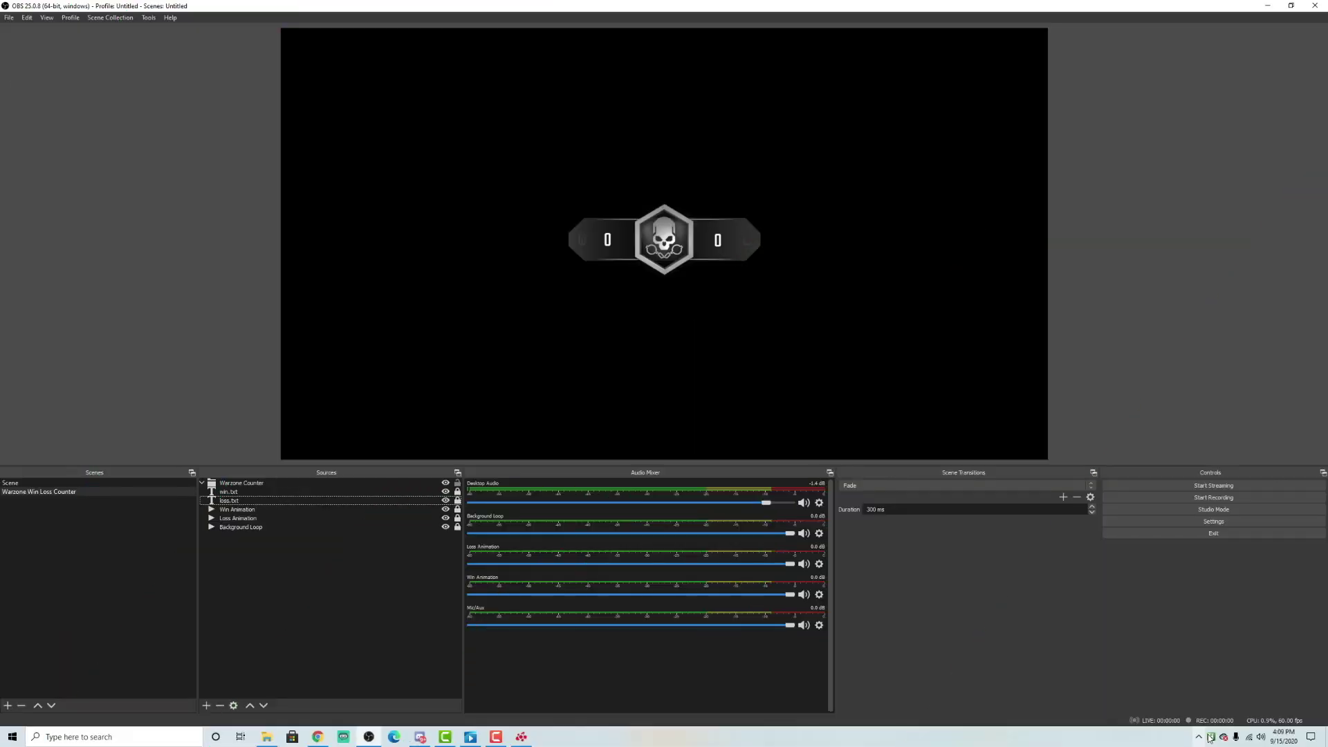
- Exit the running tray hotkey script and bring OBS back into focus
{"action": "right_click", "coordinate": [1210, 737]}
{"action": "left_click", "coordinate": [1224, 728]}
{"action": "left_click", "coordinate": [303, 623]}
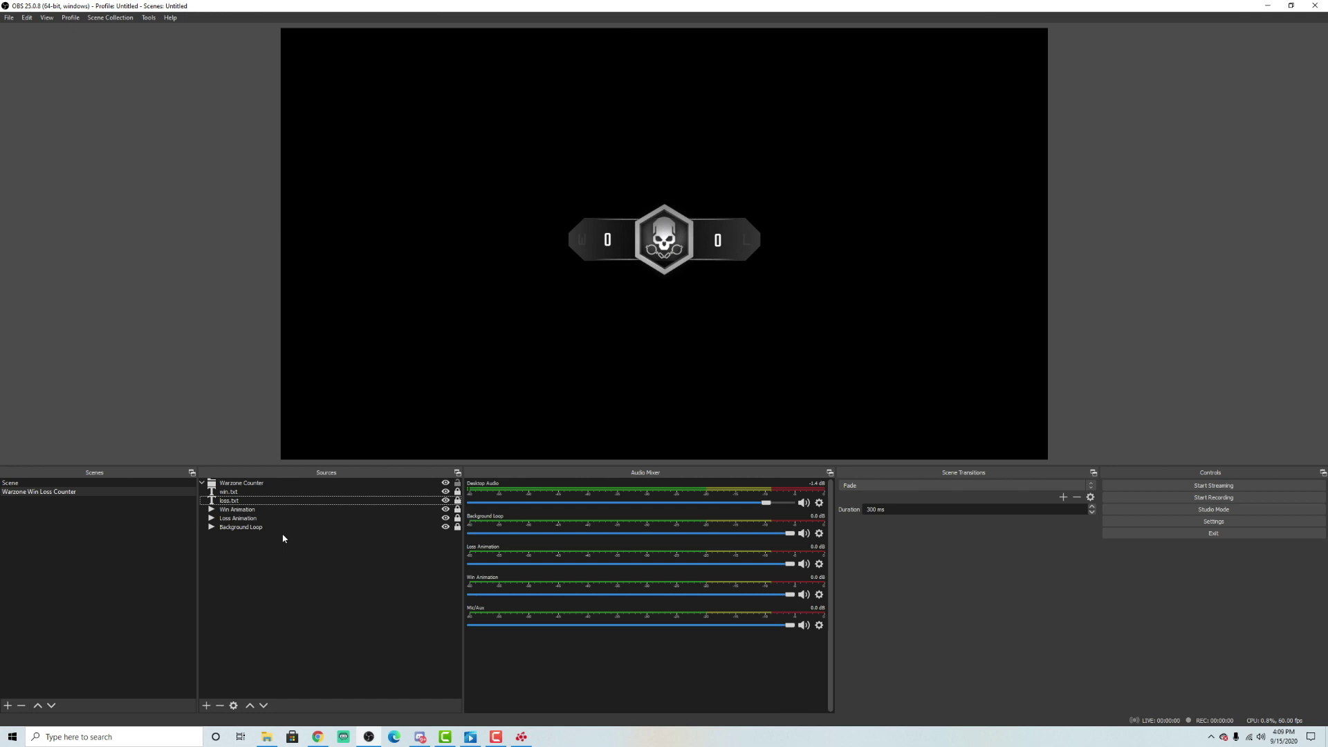
- In Settings > Hotkeys, assign Ctrl+Shift restart hotkeys to Loss Animation and Win Animation, then save
{"action": "left_click", "coordinate": [1184, 524]}
{"action": "left_click", "coordinate": [455, 320]}
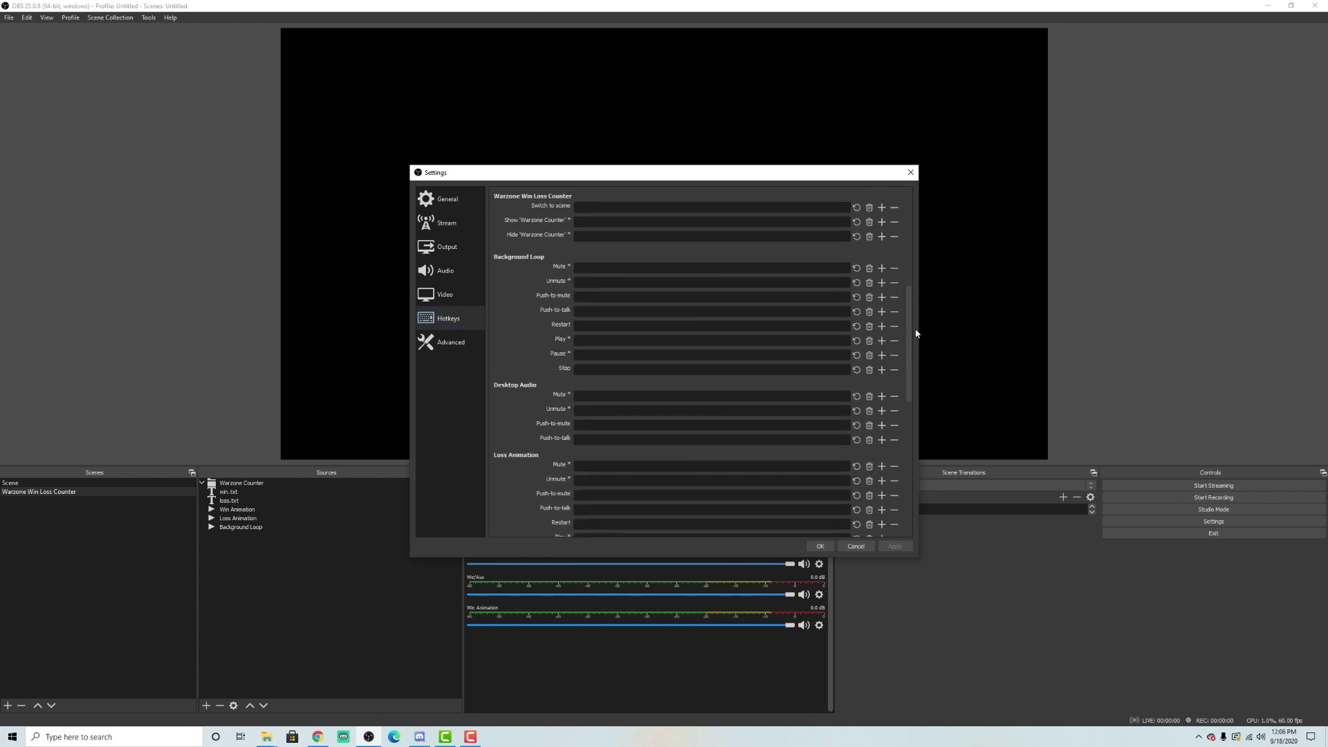
{"action": "scroll", "coordinate": [906, 380], "scroll_direction": "down", "scroll_amount": 5}
{"action": "scroll", "coordinate": [855, 374], "scroll_direction": "down", "scroll_amount": 1}
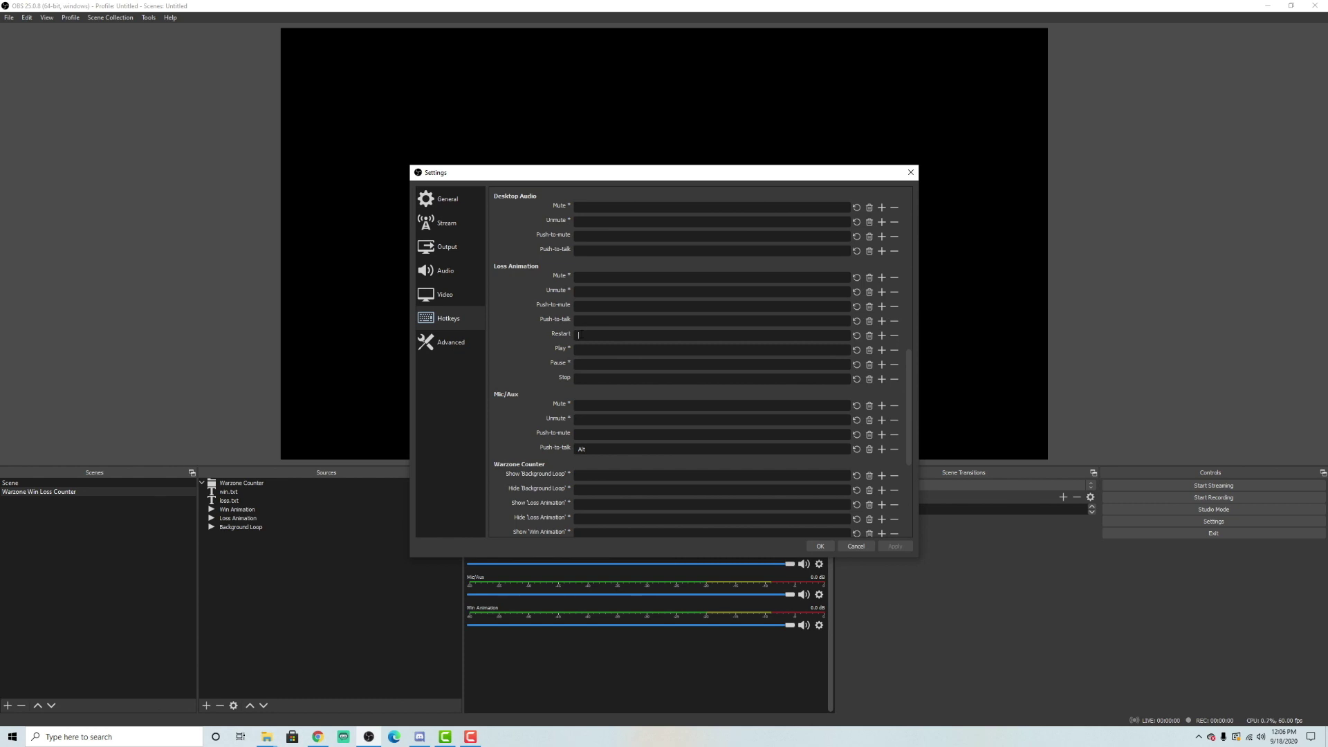
{"action": "left_click", "coordinate": [585, 335]}
{"action": "key", "text": "ctrl+shift"}
{"action": "left_click_drag", "start_coordinate": [908, 370], "coordinate": [911, 460]}
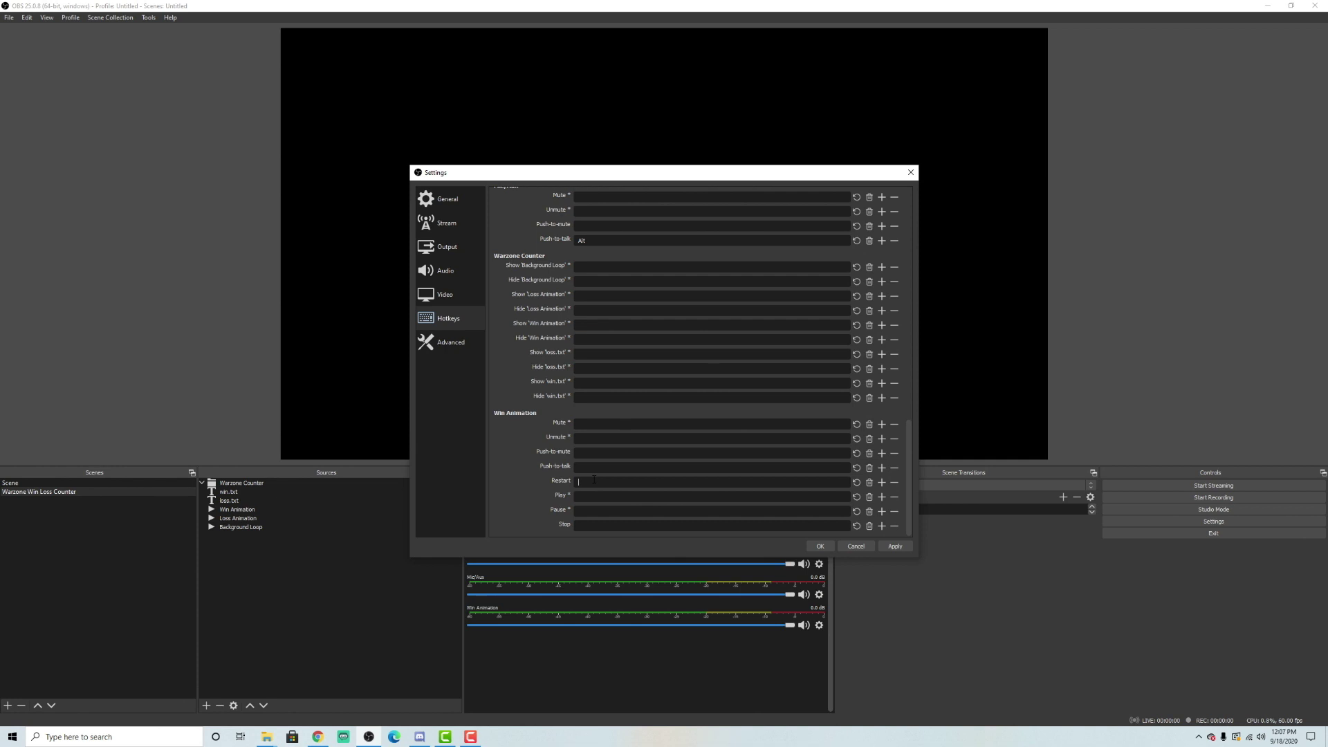
{"action": "key", "text": "ctrl+shift"}
{"action": "left_click", "coordinate": [821, 547]}
{"action": "key", "text": "alt+Tab"}
- Switch back to the OBS Studio window
{"action": "left_click", "coordinate": [283, 551]}
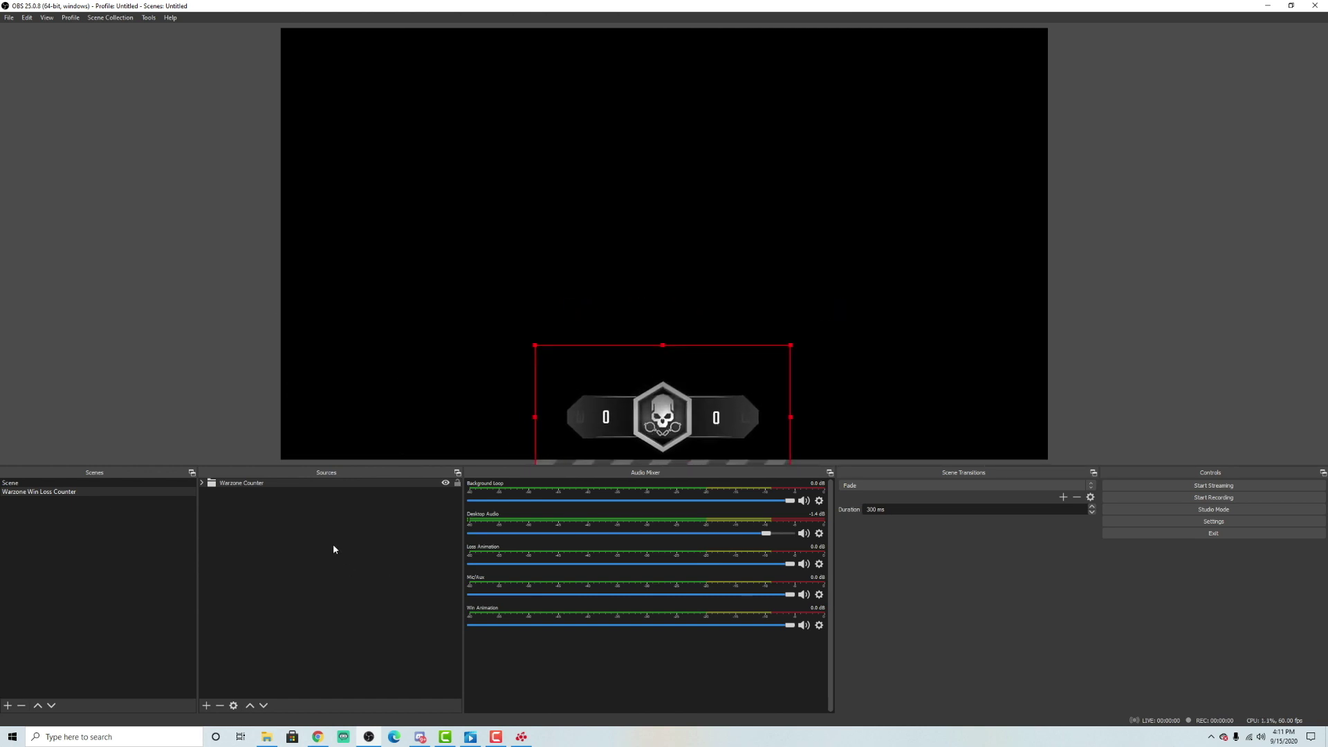
- Press F2 then F1 to raise the loss and win counts to 1 each
{"action": "key", "text": "F2"}
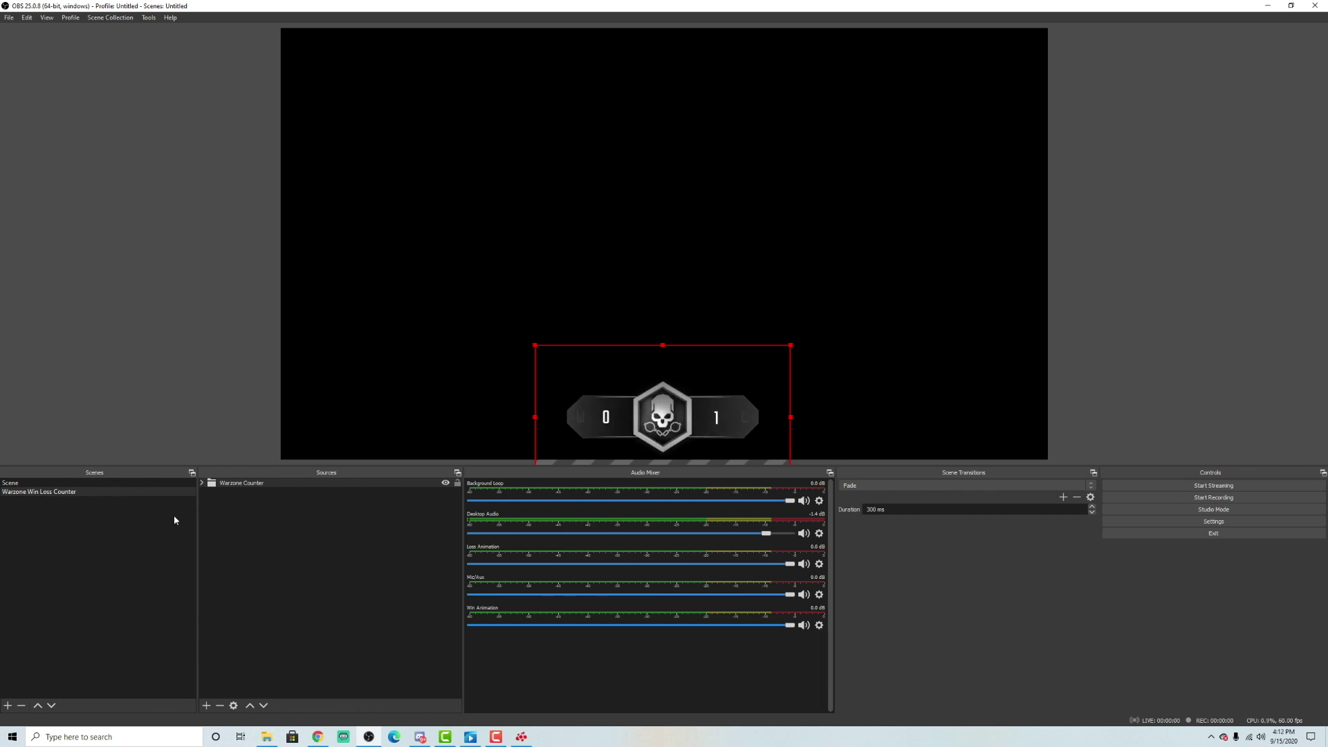
{"action": "key", "text": "F1"}
- Drag the Warzone Counter so it hangs partly past the canvas's bottom-left edge
{"action": "mouse_move", "coordinate": [658, 435]}
{"action": "left_mouse_down"}
{"action": "mouse_move", "coordinate": [709, 419]}
{"action": "mouse_move", "coordinate": [1029, 416]}
{"action": "mouse_move", "coordinate": [1008, 437]}
{"action": "mouse_move", "coordinate": [308, 435]}
{"action": "mouse_move", "coordinate": [708, 397]}
{"action": "mouse_move", "coordinate": [986, 421]}
{"action": "mouse_move", "coordinate": [651, 399]}
{"action": "mouse_move", "coordinate": [673, 420]}
{"action": "left_mouse_up"}
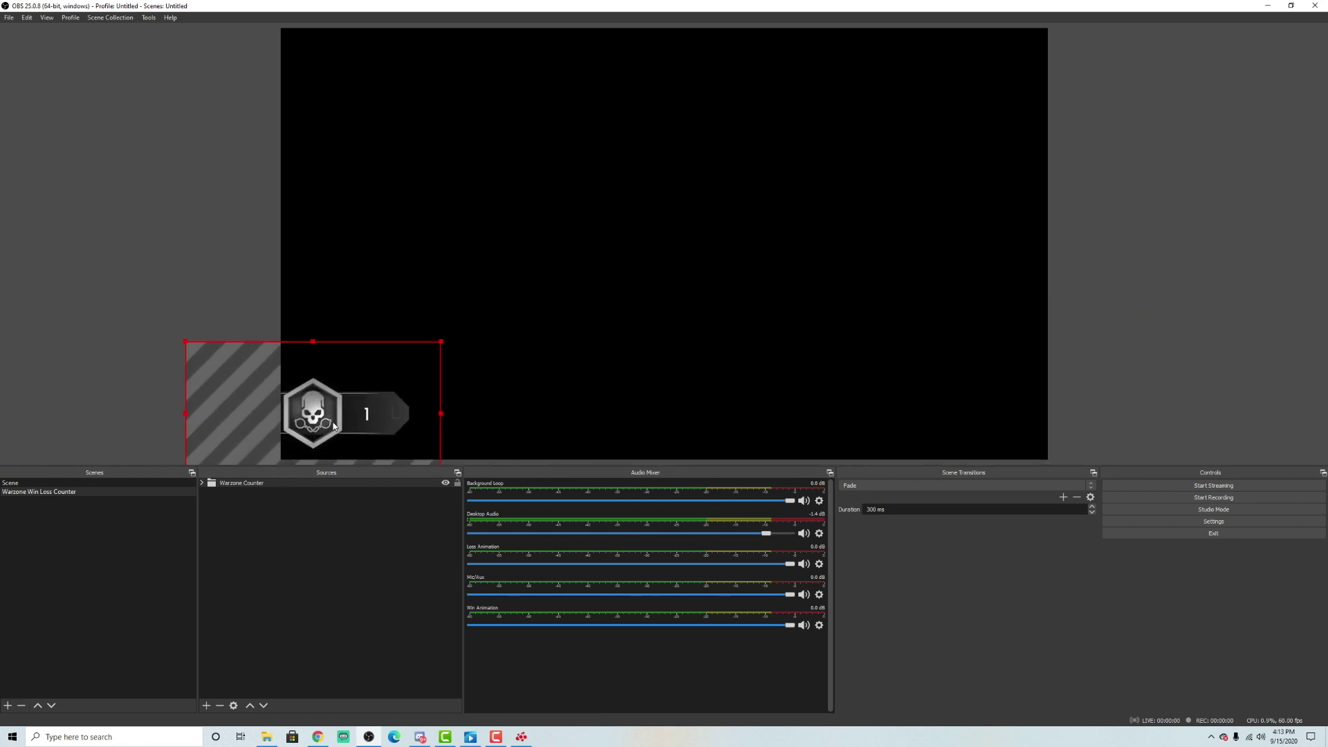